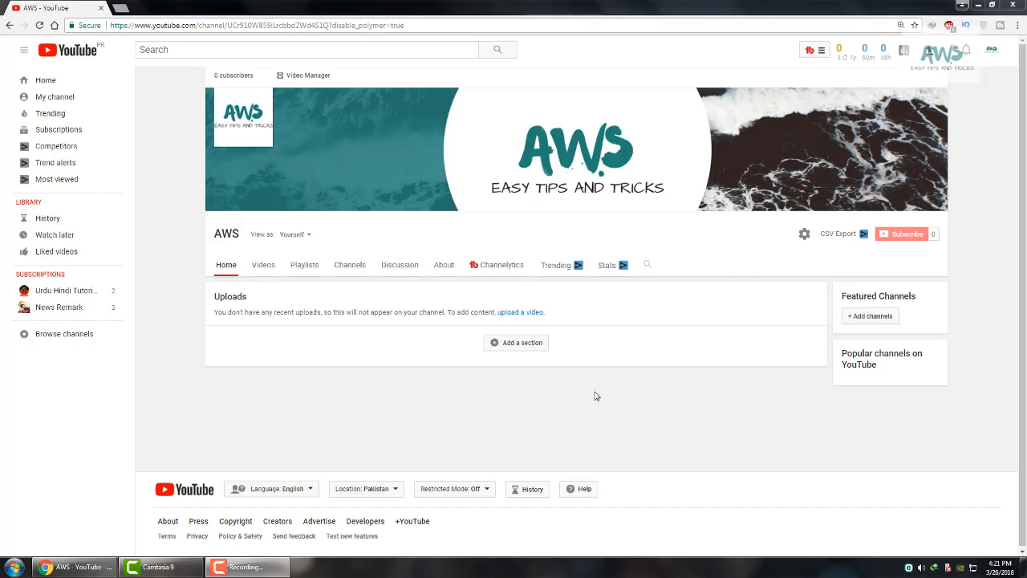
# Search Google for Canva in a new browser tab and open the Canva website.
pyautogui.click(121, 9)
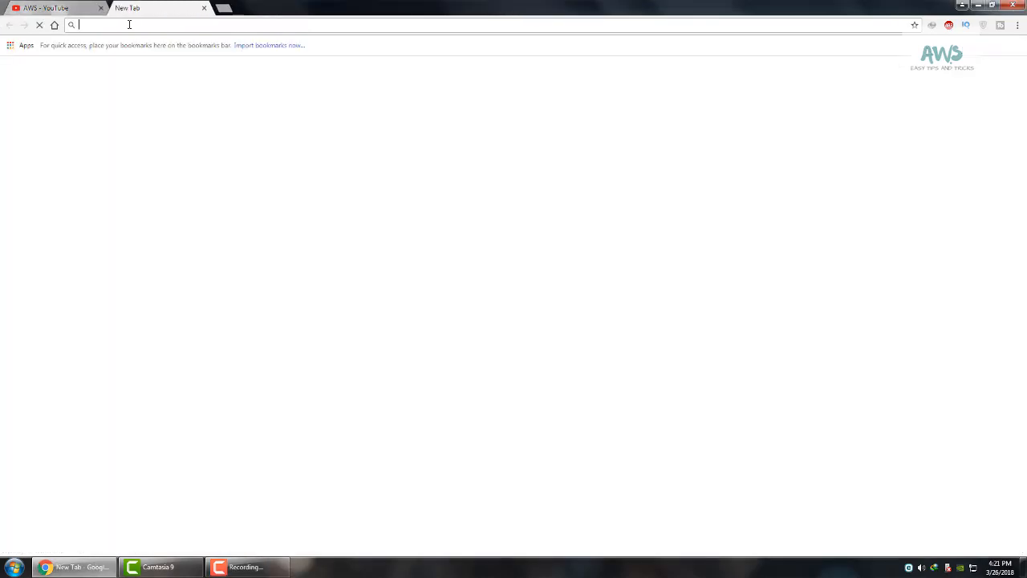
pyautogui.click(56, 26)
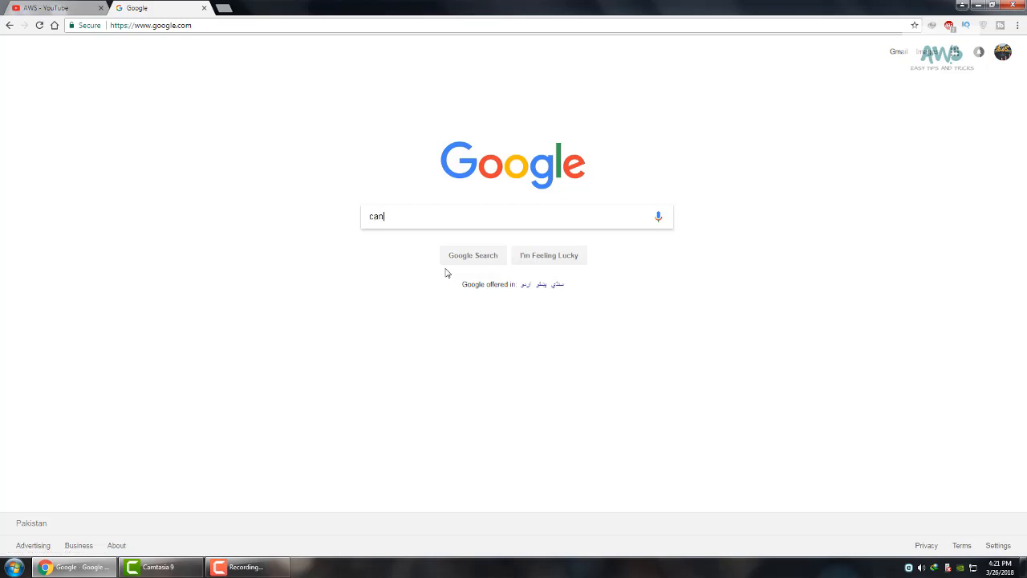
pyautogui.press('Return')
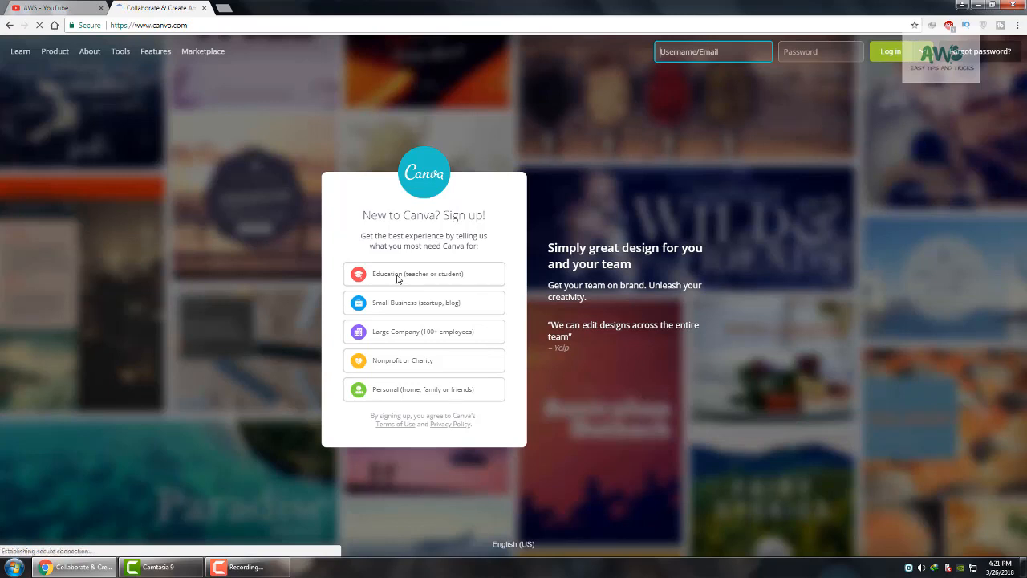
# Log in to Canva with the Google account and allow Canva to access it.
pyautogui.click(923, 51)
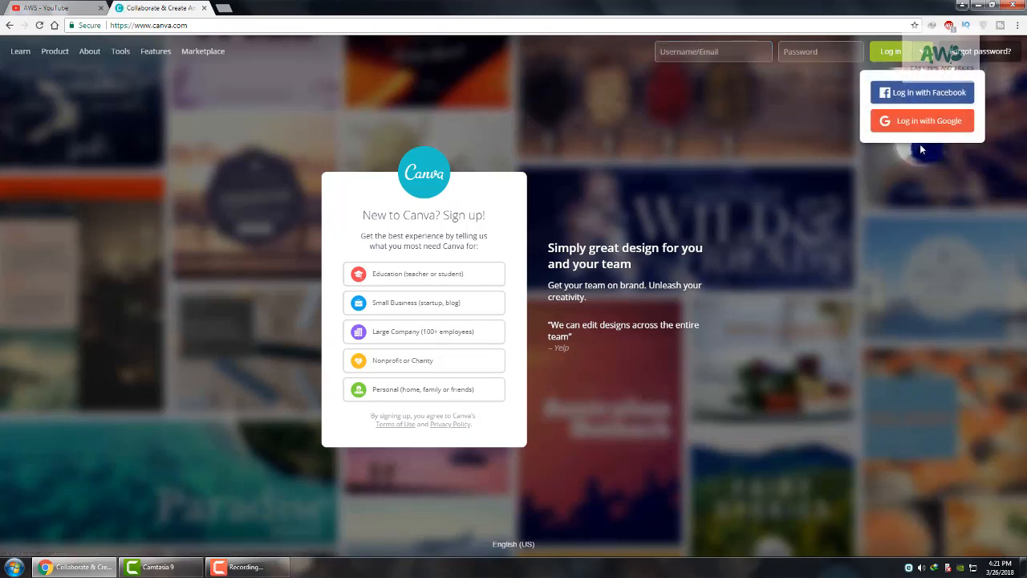
pyautogui.click(908, 122)
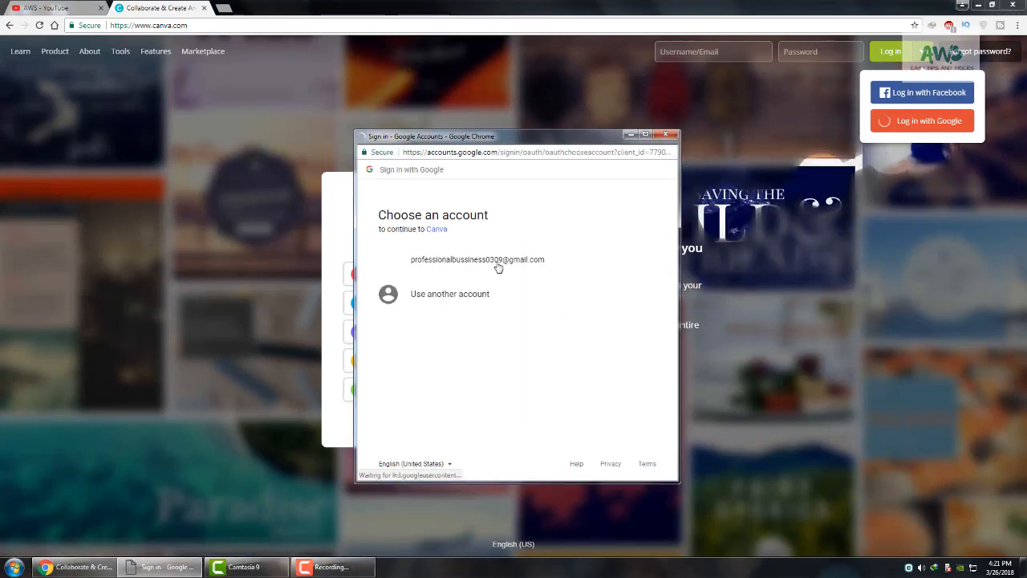
pyautogui.click(537, 300)
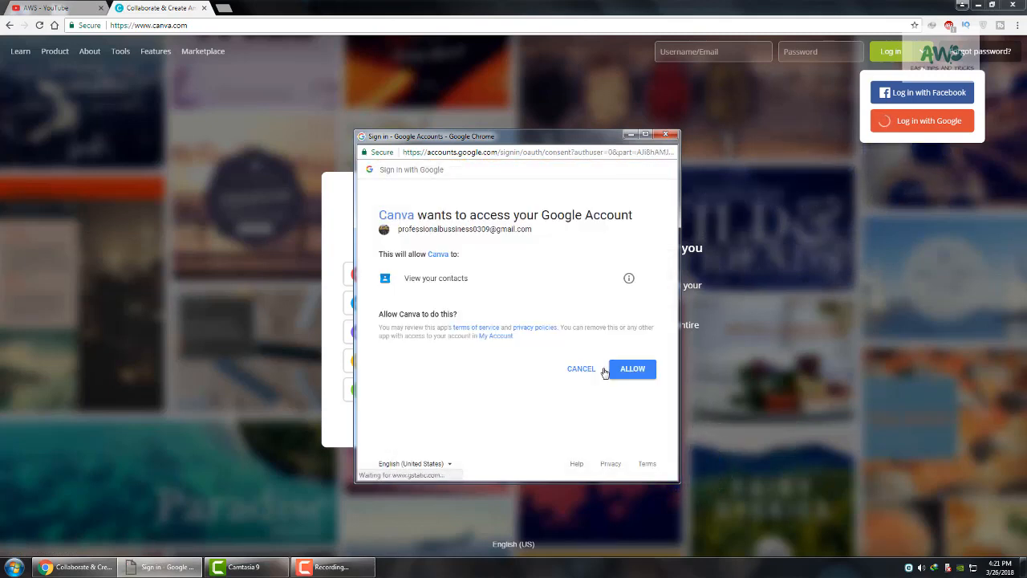
pyautogui.click(625, 370)
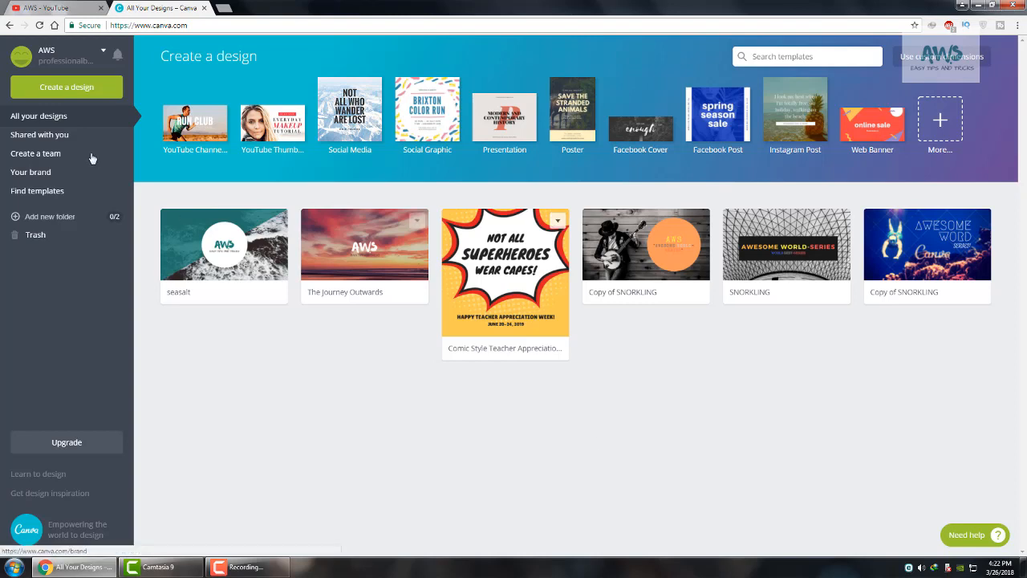
# Start a new YouTube Channel Art design and apply the free seasalt layout.
pyautogui.click(199, 138)
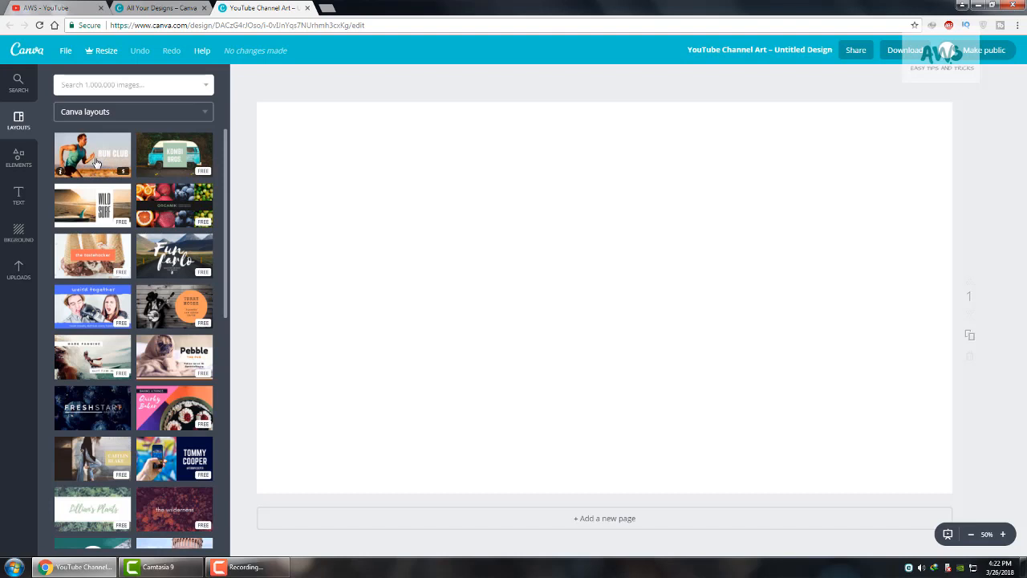
pyautogui.scroll(-1, 185, 349)
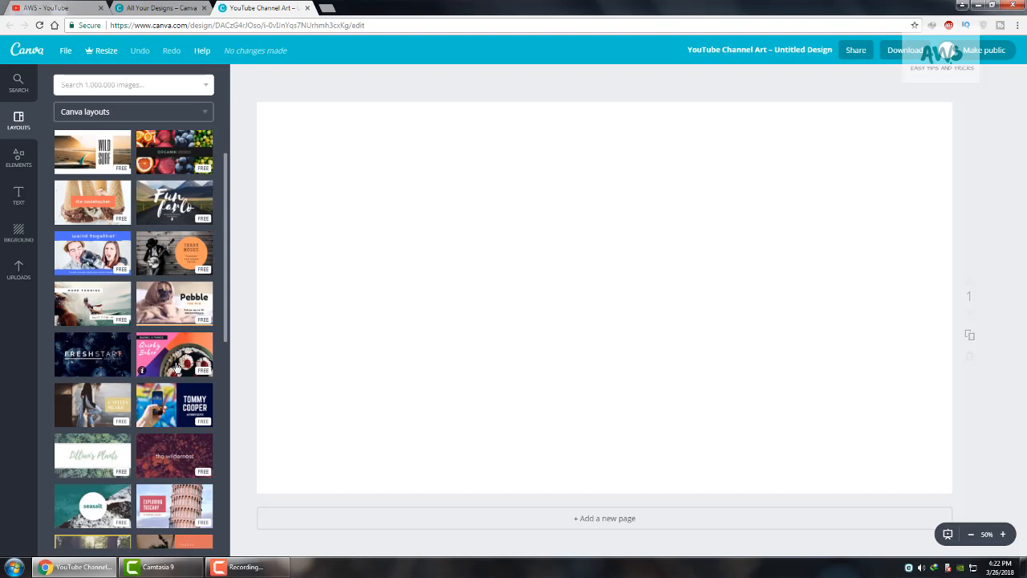
pyautogui.click(93, 508)
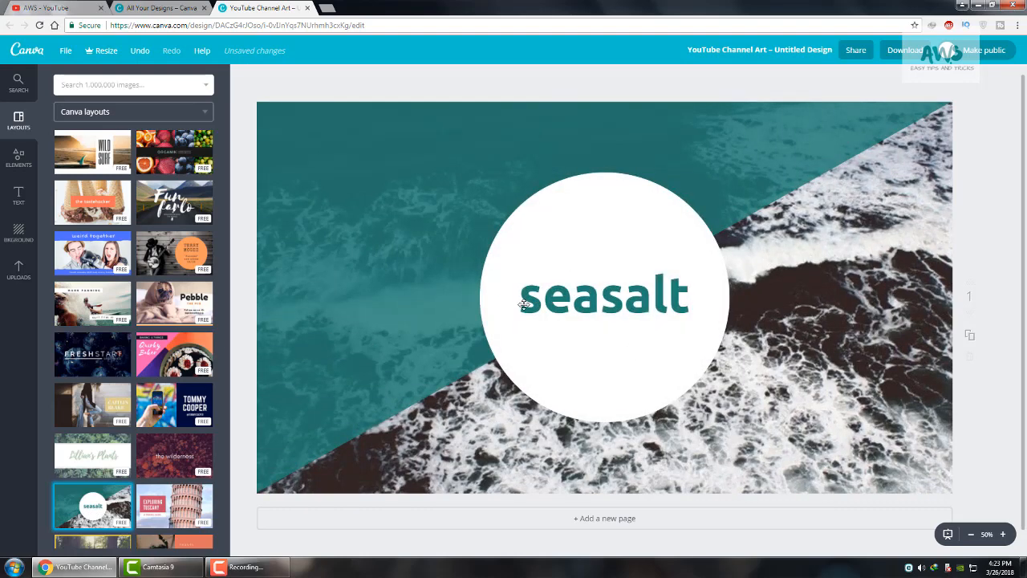
# Replace the seasalt layout with the free green "Games 4 Life" gaming layout.
pyautogui.scroll(-4, 134, 476)
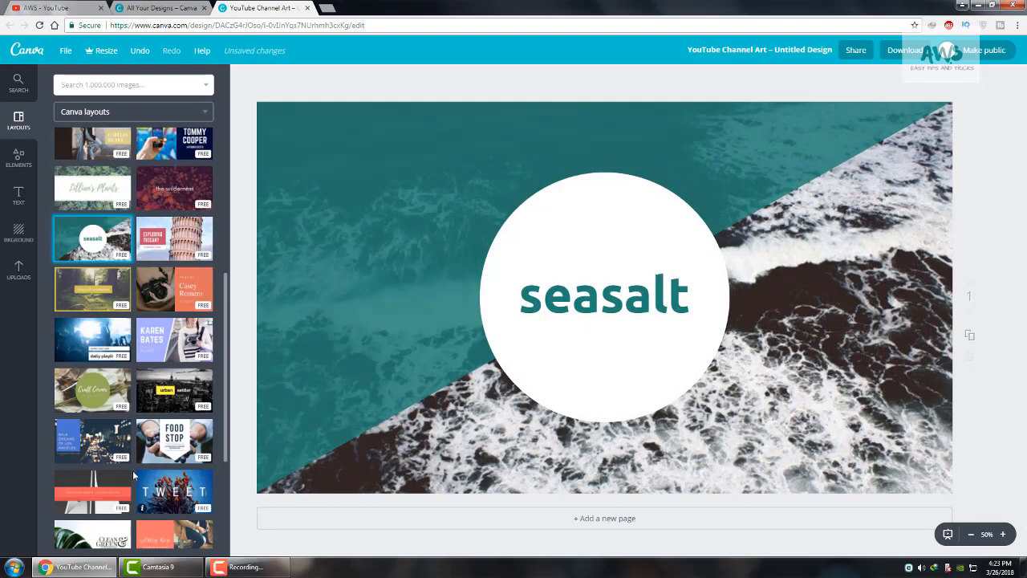
pyautogui.scroll(-3, 134, 476)
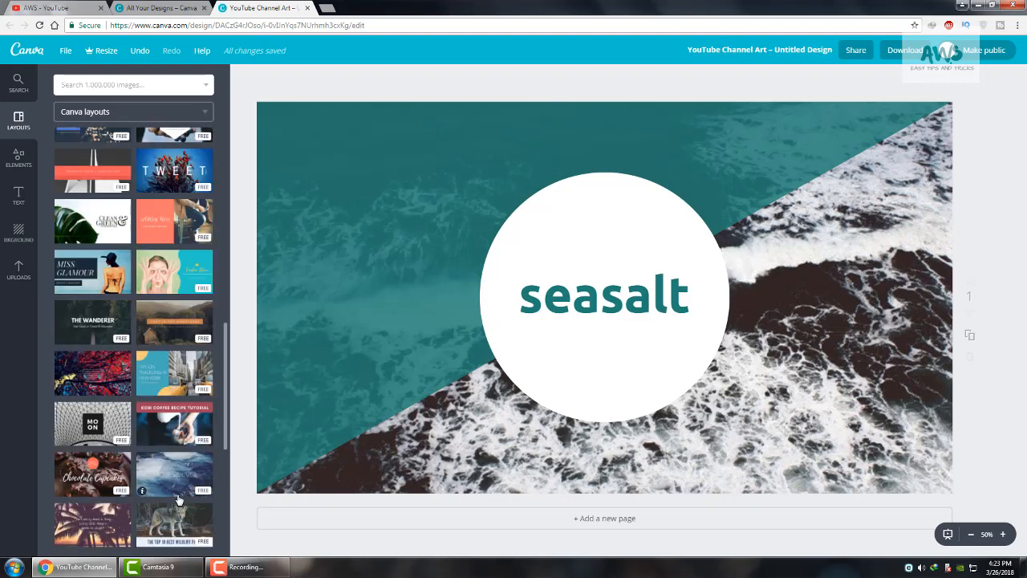
pyautogui.scroll(-1, 178, 495)
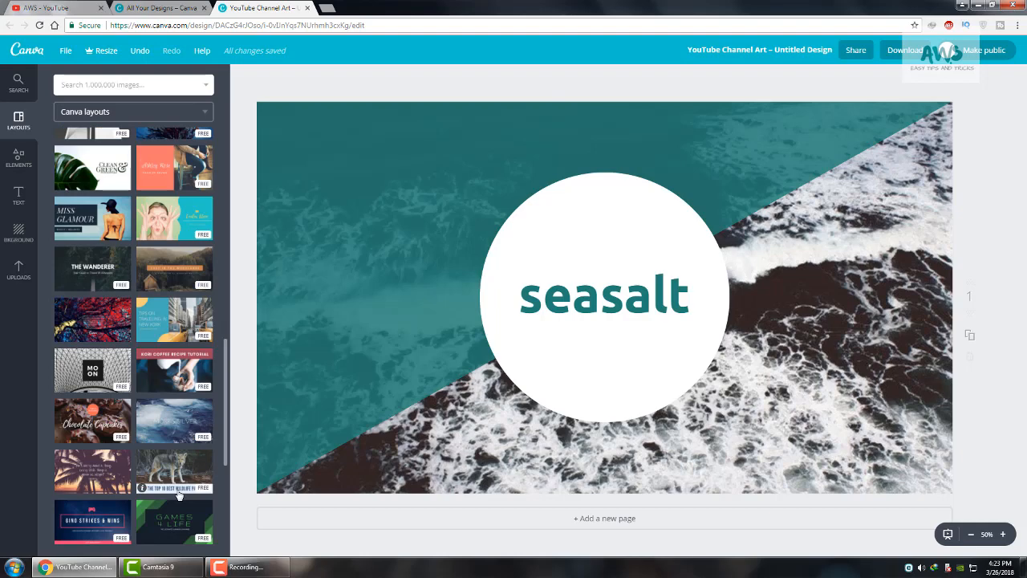
pyautogui.scroll(-2, 180, 522)
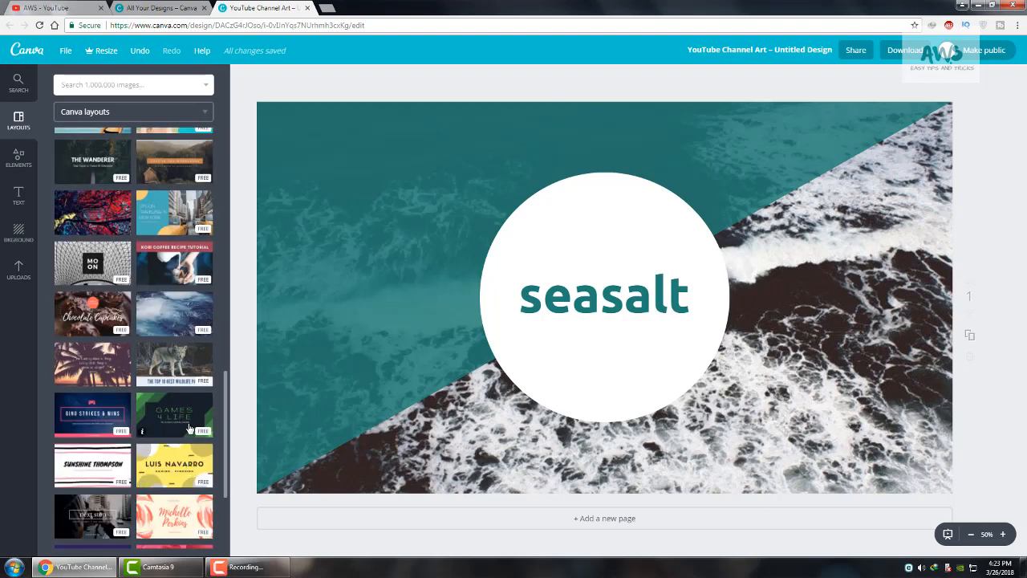
pyautogui.click(139, 428)
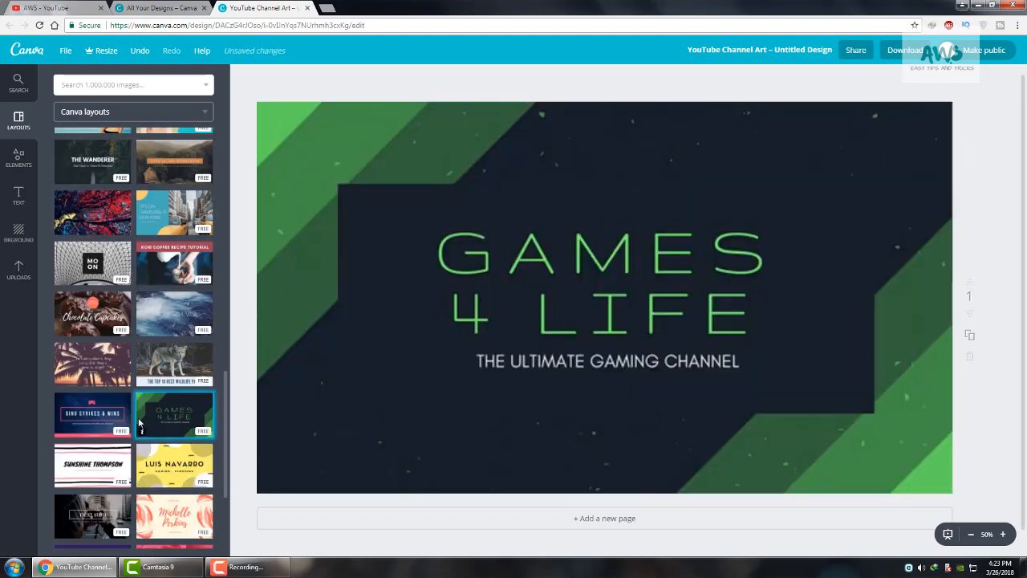
pyautogui.scroll(-6, 140, 428)
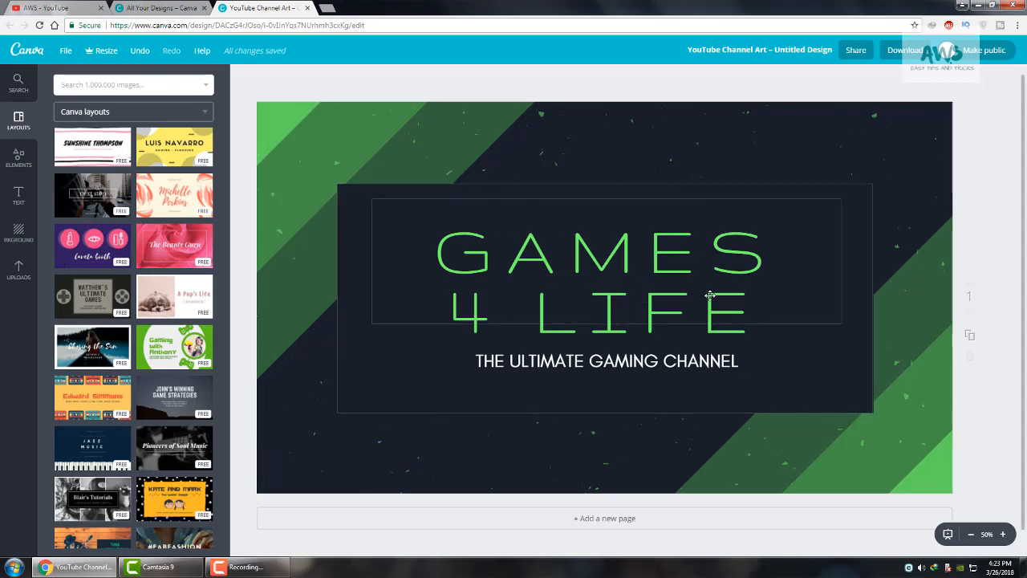
# Clear the "GAMES 4 LIFE" heading text on the banner.
pyautogui.click(777, 315)
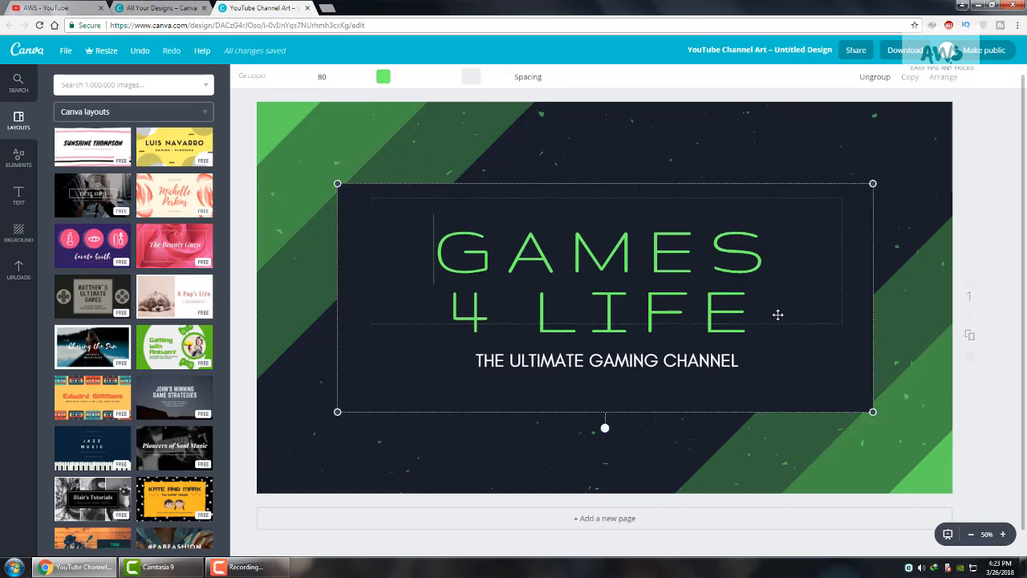
pyautogui.click(775, 315)
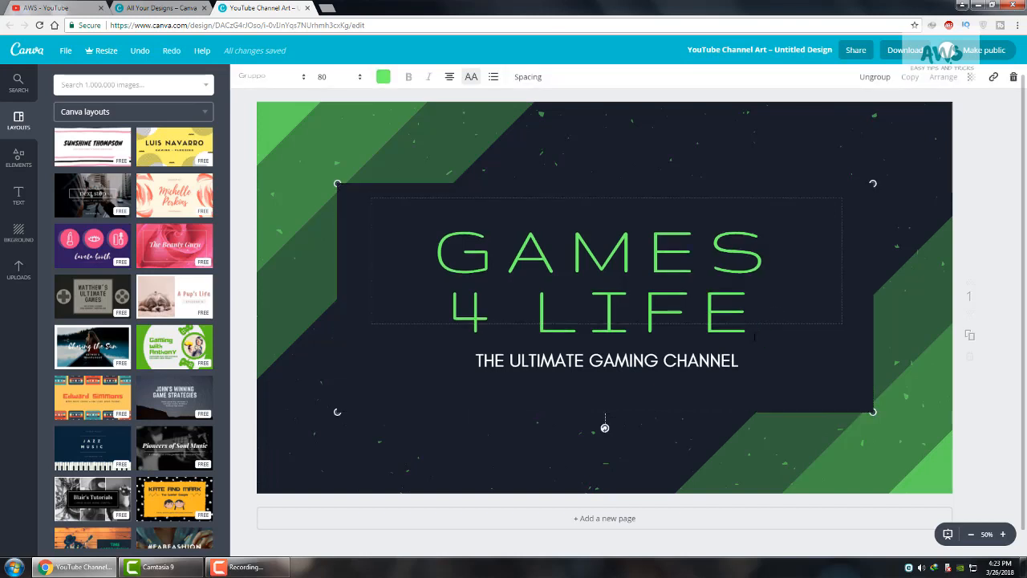
pyautogui.press('BackSpace')
pyautogui.press('BackSpace')
pyautogui.press('BackSpace')
pyautogui.press('BackSpace')
pyautogui.press('BackSpace')
pyautogui.press('BackSpace')
pyautogui.press('BackSpace')
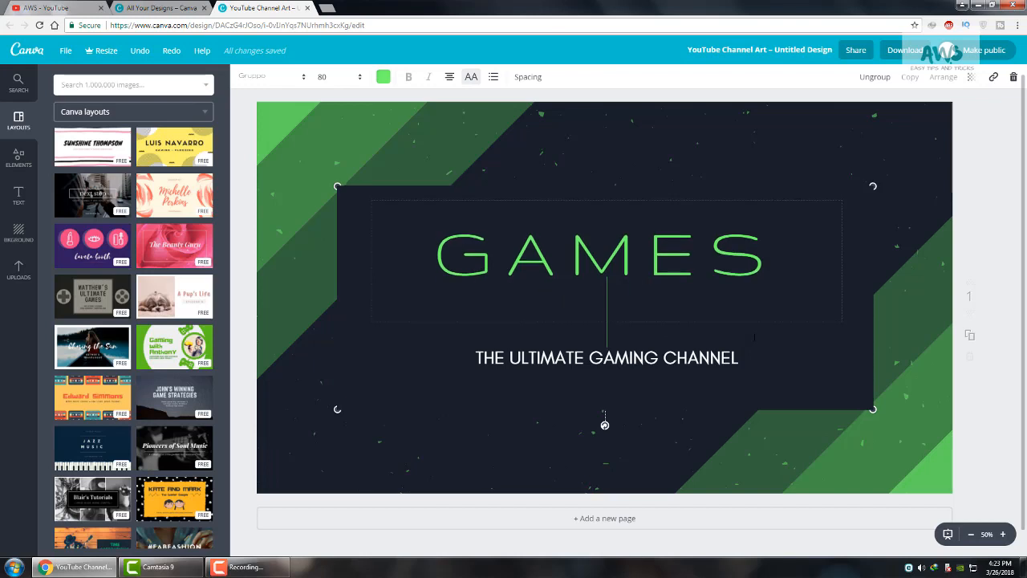
pyautogui.press('BackSpace')
pyautogui.press('BackSpace')
pyautogui.press('BackSpace')
pyautogui.press('BackSpace')
pyautogui.press('BackSpace')
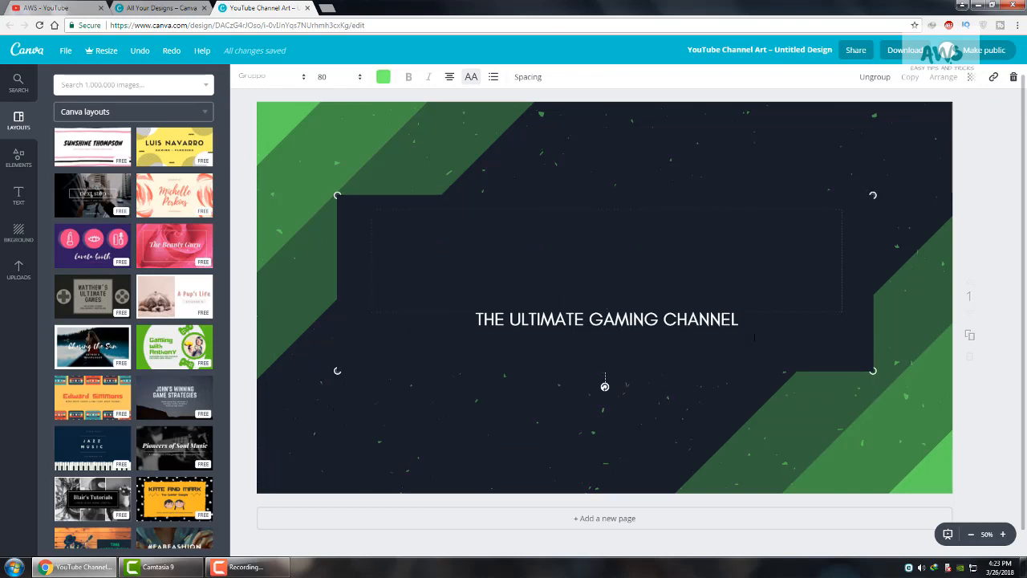
pyautogui.write('jhfghadg')
pyautogui.press('BackSpace')
pyautogui.press('BackSpace')
pyautogui.press('BackSpace')
pyautogui.press('BackSpace')
pyautogui.press('BackSpace')
pyautogui.press('BackSpace')
pyautogui.press('BackSpace')
pyautogui.press('BackSpace')
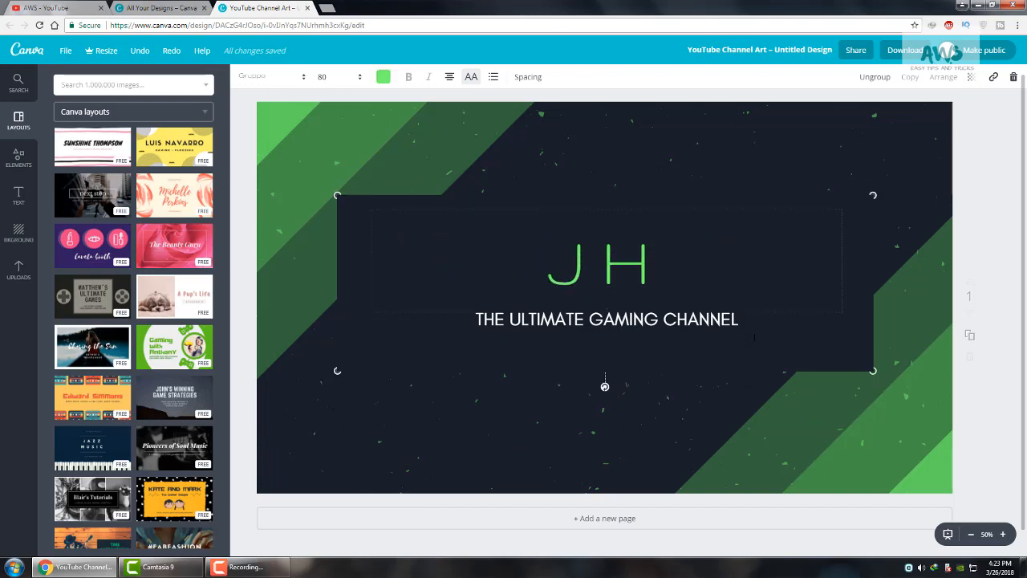
# Enter "game channel" as the banner's heading text.
pyautogui.write('gmae')
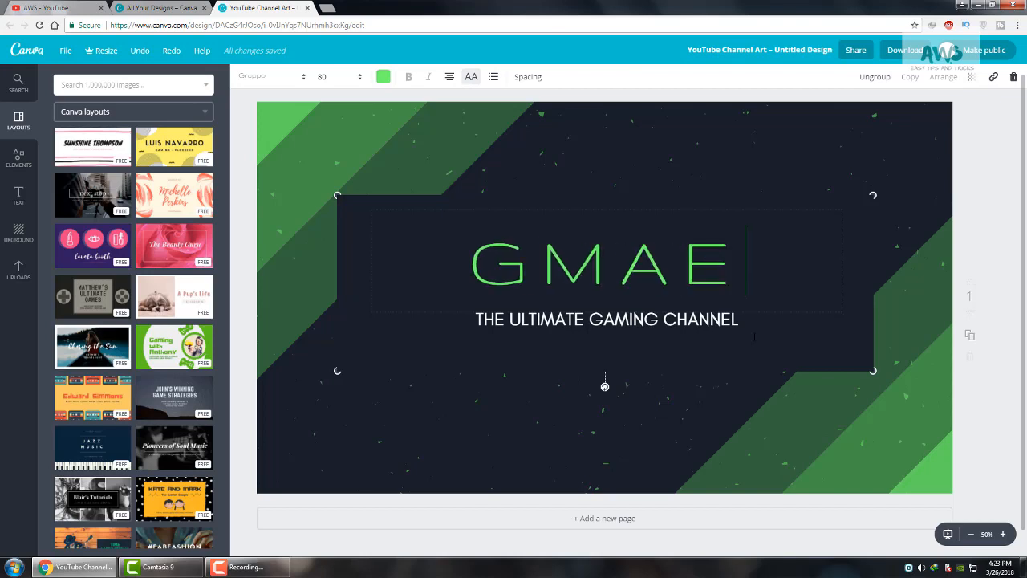
pyautogui.write(' channel')
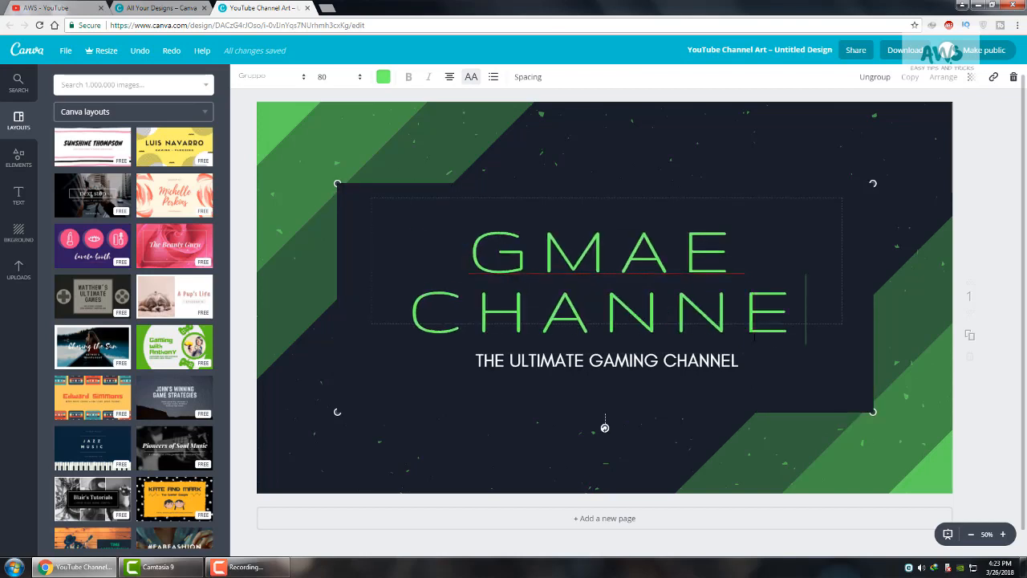
pyautogui.press('BackSpace')
pyautogui.press('BackSpace')
pyautogui.press('BackSpace')
pyautogui.press('BackSpace')
pyautogui.press('BackSpace')
pyautogui.press('BackSpace')
pyautogui.press('BackSpace')
pyautogui.press('BackSpace')
pyautogui.press('BackSpace')
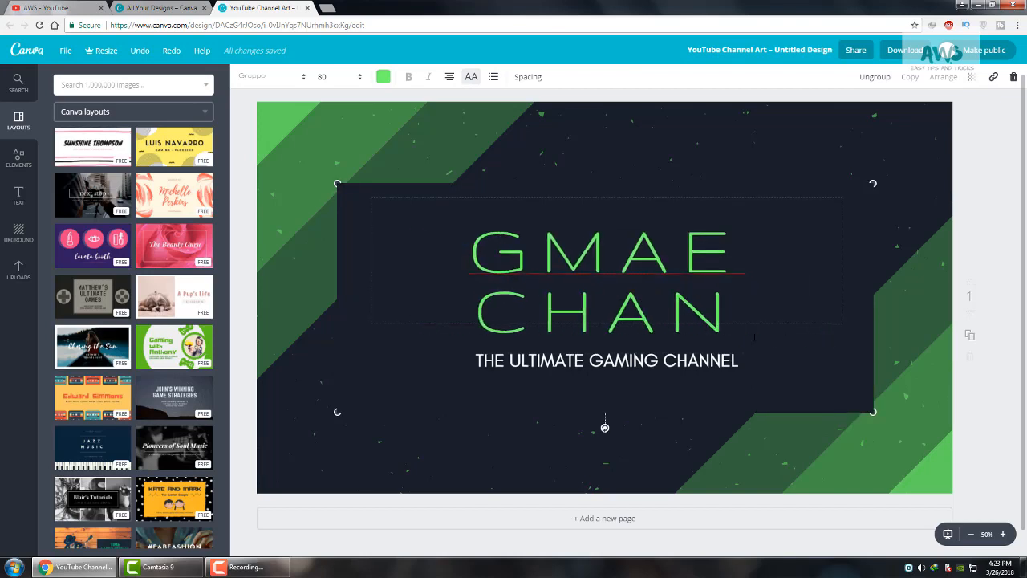
pyautogui.press('BackSpace')
pyautogui.press('BackSpace')
pyautogui.write('ame ')
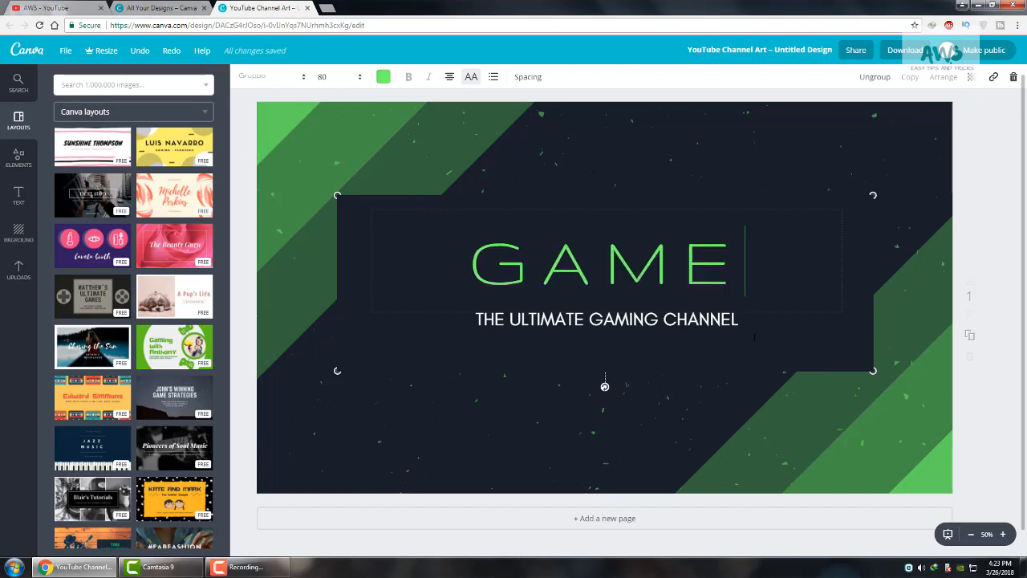
pyautogui.write('channel')
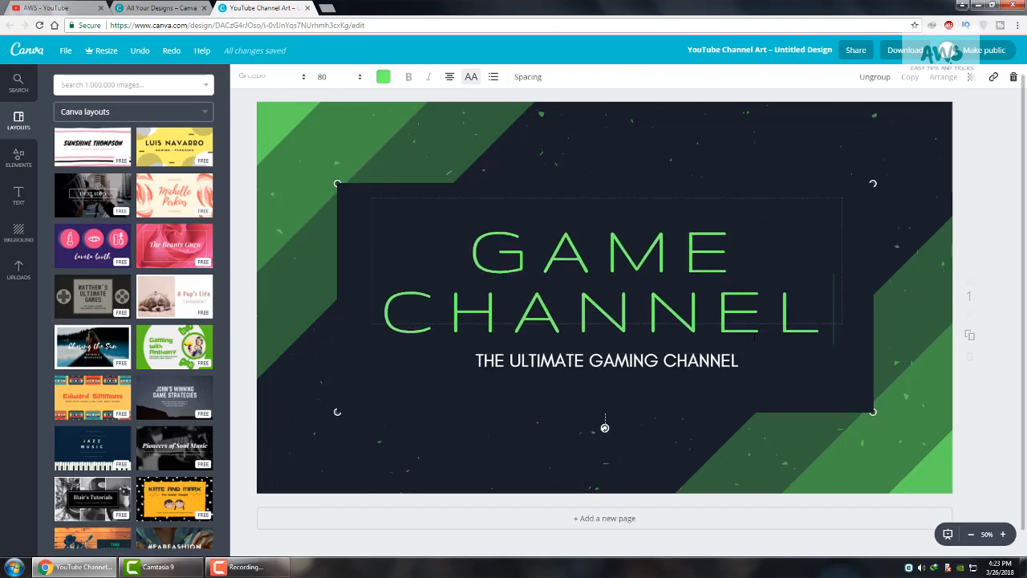
# Change the second word of the heading so that it reads "game tester".
pyautogui.write('s')
pyautogui.press('BackSpace')
pyautogui.press('BackSpace')
pyautogui.press('BackSpace')
pyautogui.press('BackSpace')
pyautogui.press('BackSpace')
pyautogui.press('BackSpace')
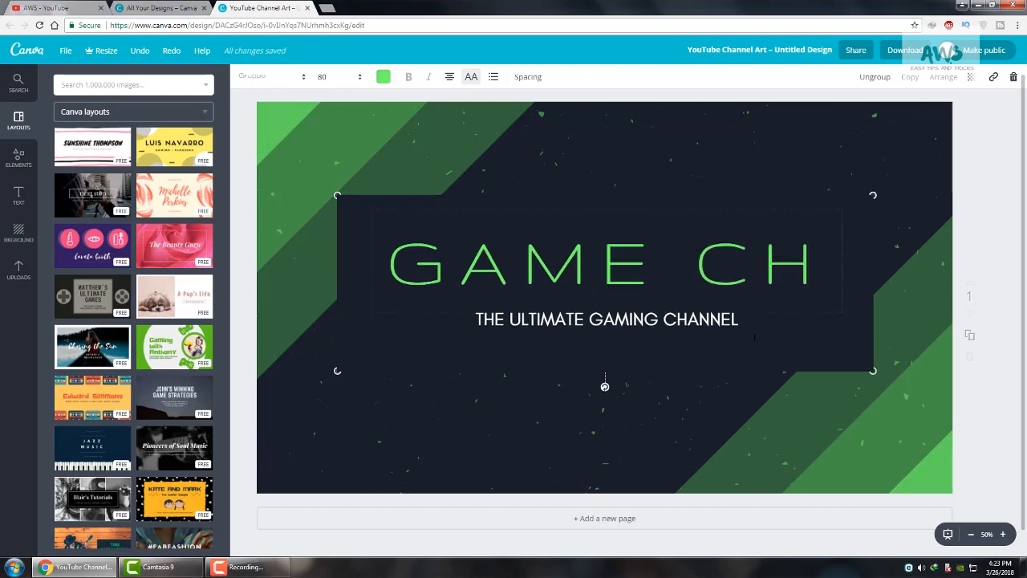
pyautogui.press('BackSpace')
pyautogui.press('BackSpace')
pyautogui.write('t')
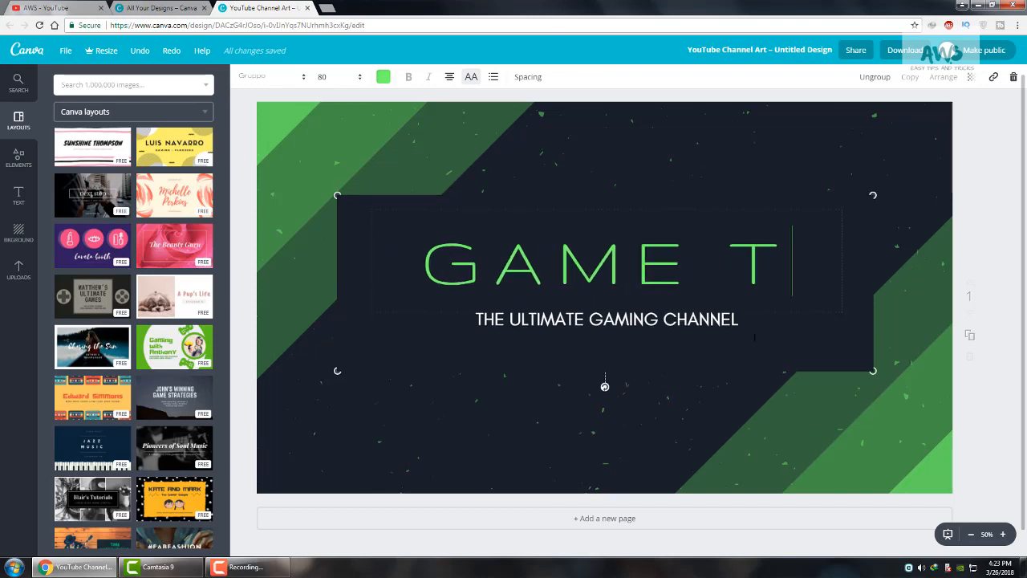
pyautogui.write('ester')
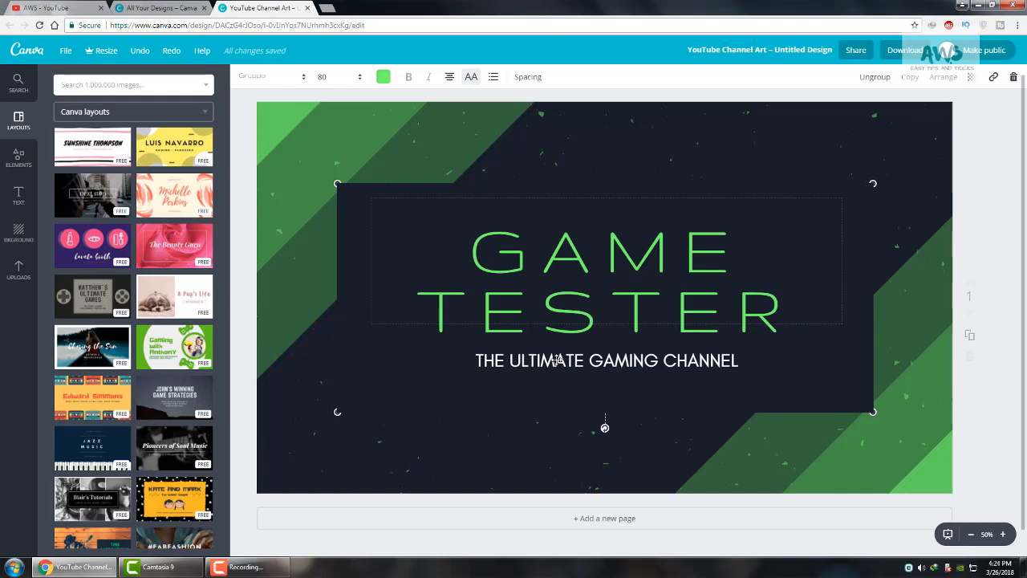
# Delete the text group holding the heading and the tagline, and restore it on the banner.
pyautogui.click(562, 363)
pyautogui.click(566, 365)
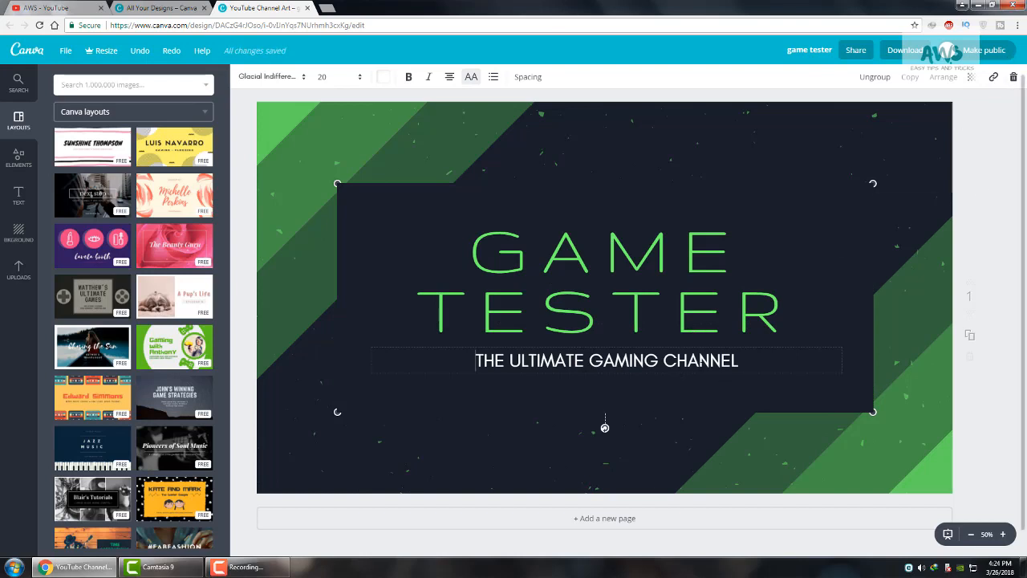
pyautogui.moveTo(813, 360); pyautogui.dragTo(452, 363)
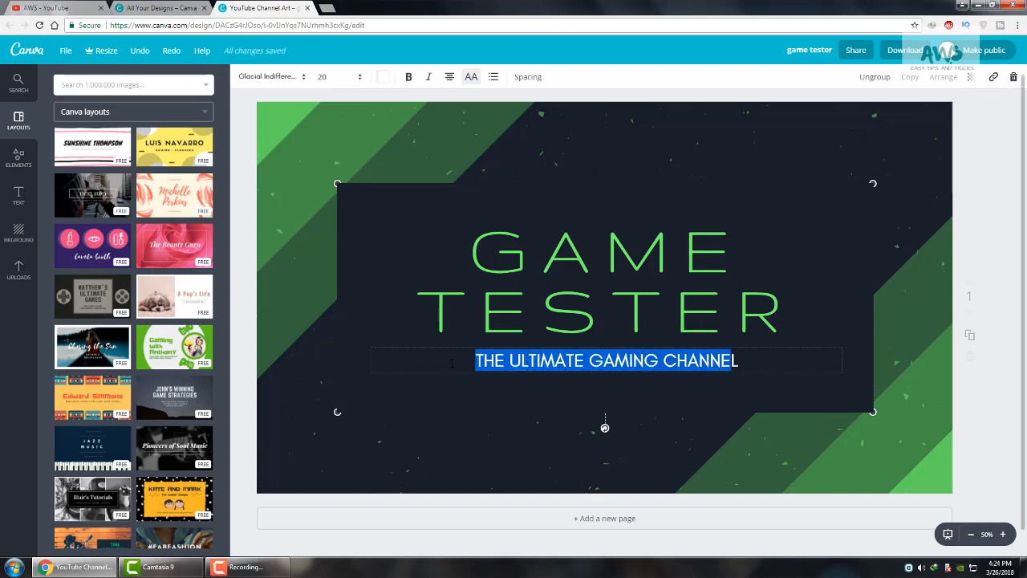
pyautogui.moveTo(740, 360); pyautogui.dragTo(524, 325)
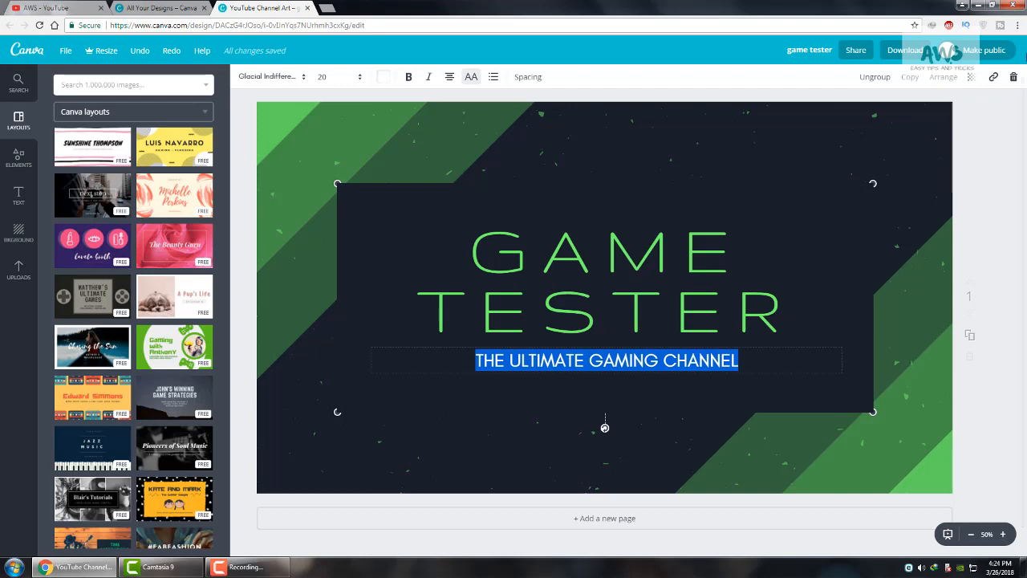
pyautogui.click(1012, 77)
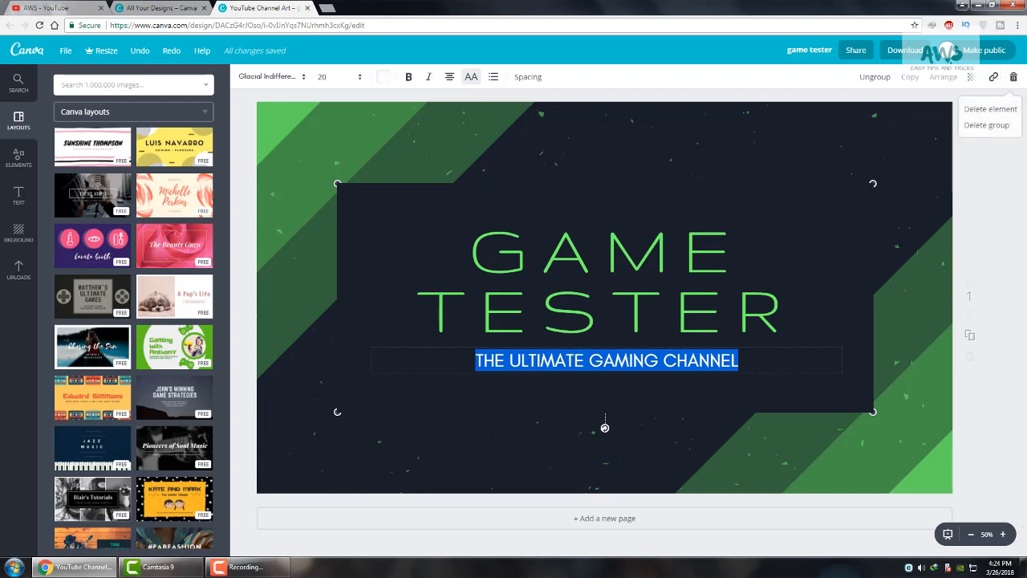
pyautogui.click(986, 125)
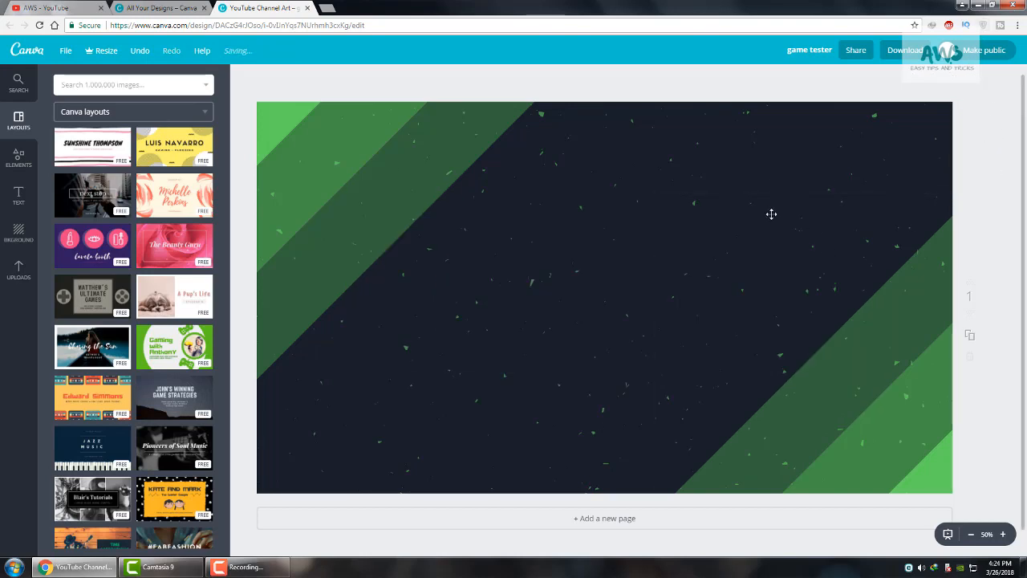
pyautogui.hotkey('ctrl', 'v')
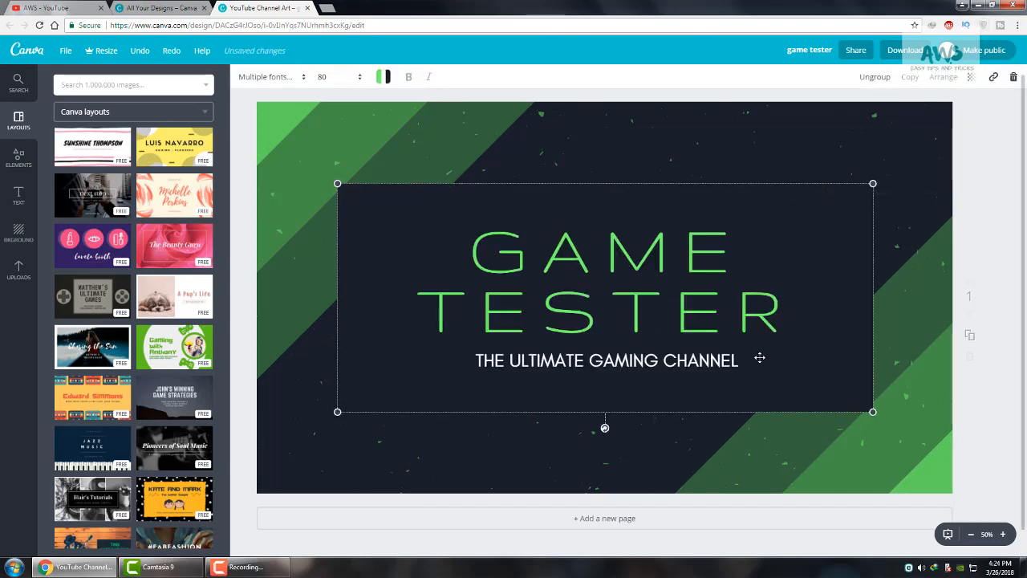
# Delete the text group from the banner and undo edits back to the original "GAMES 4 LIFE" heading.
pyautogui.click(706, 359)
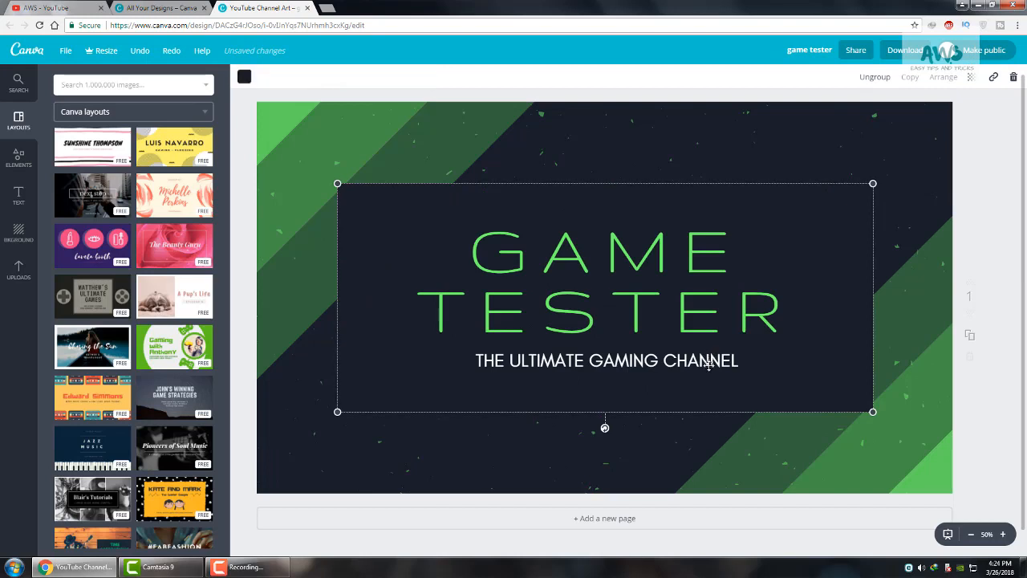
pyautogui.click(1013, 77)
pyautogui.click(999, 126)
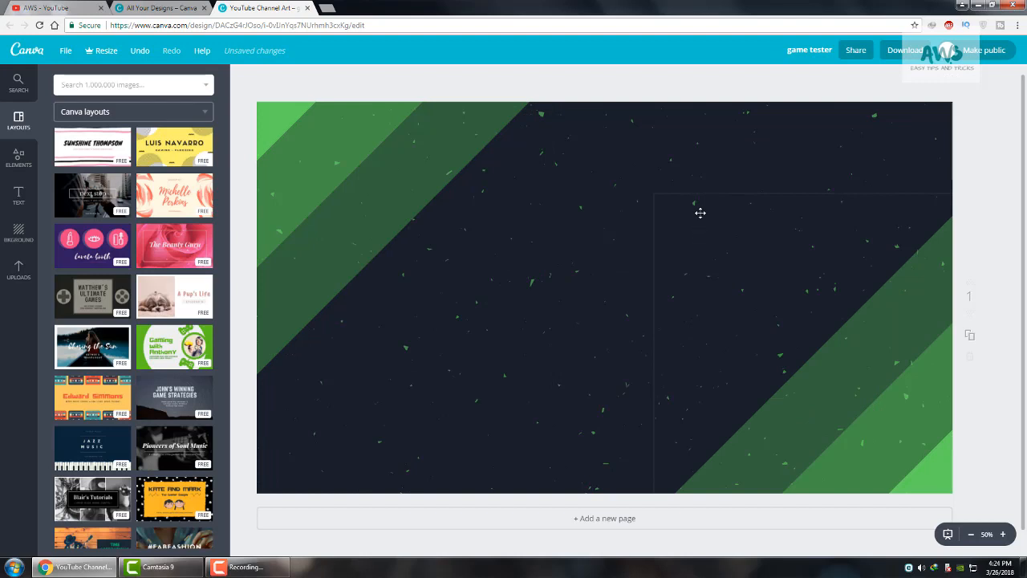
pyautogui.hotkey('ctrl', 'z')
pyautogui.hotkey('ctrl', 'z')
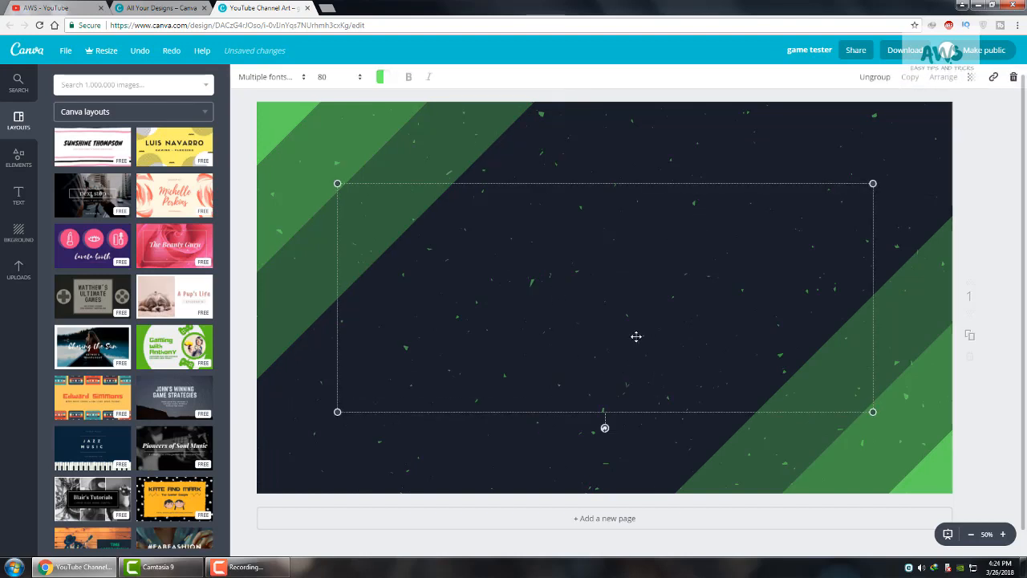
pyautogui.hotkey('ctrl', 'z')
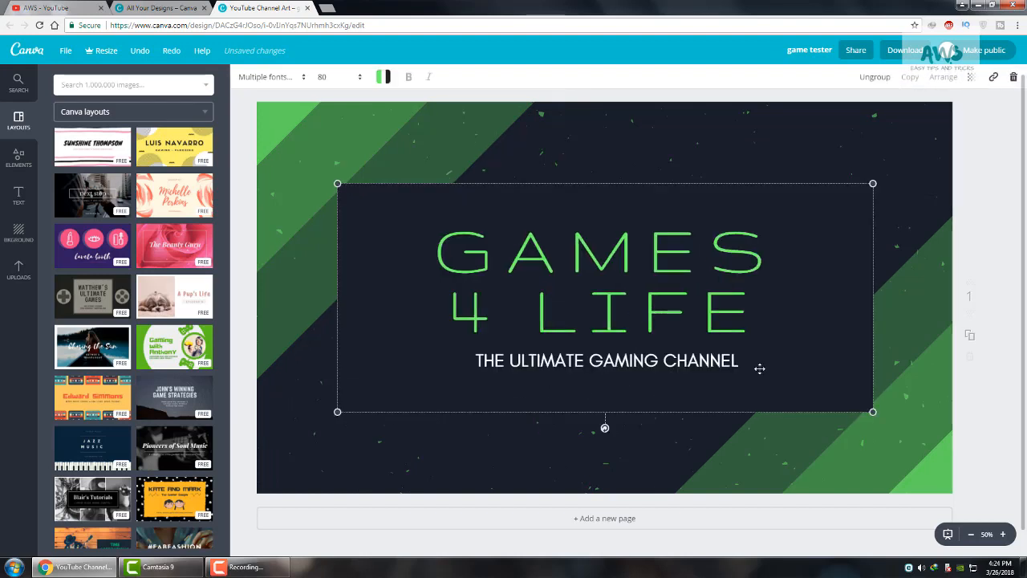
pyautogui.click(680, 368)
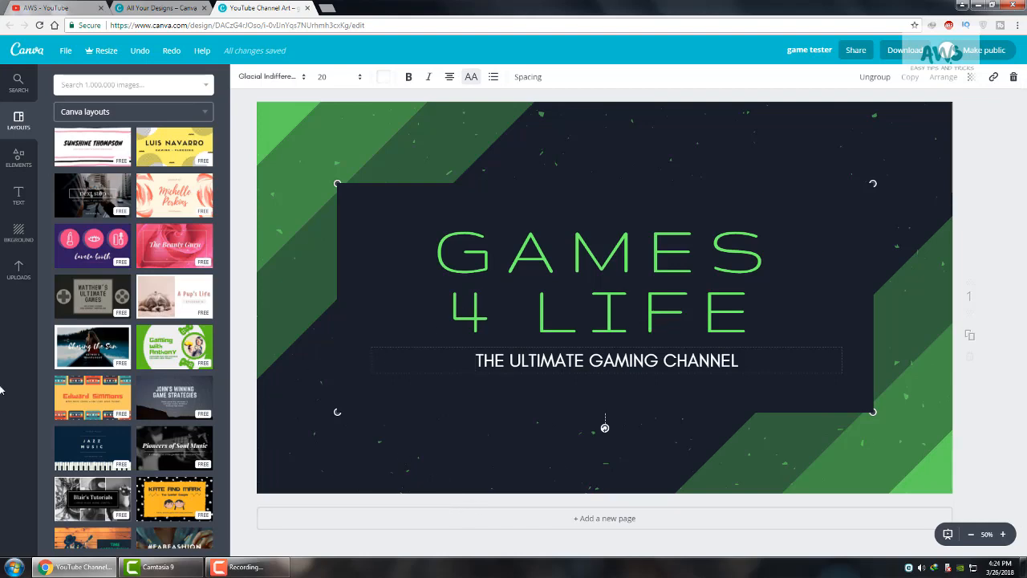
# Apply the free "seasalt" layout with the white circle over sea water to the channel art.
pyautogui.scroll(-10, 132, 398)
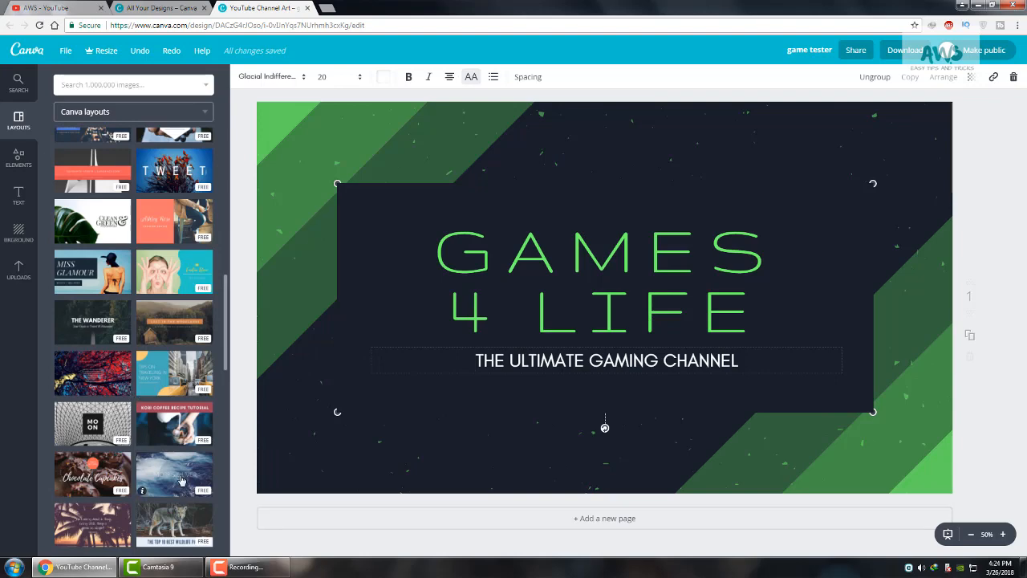
pyautogui.scroll(5, 133, 393)
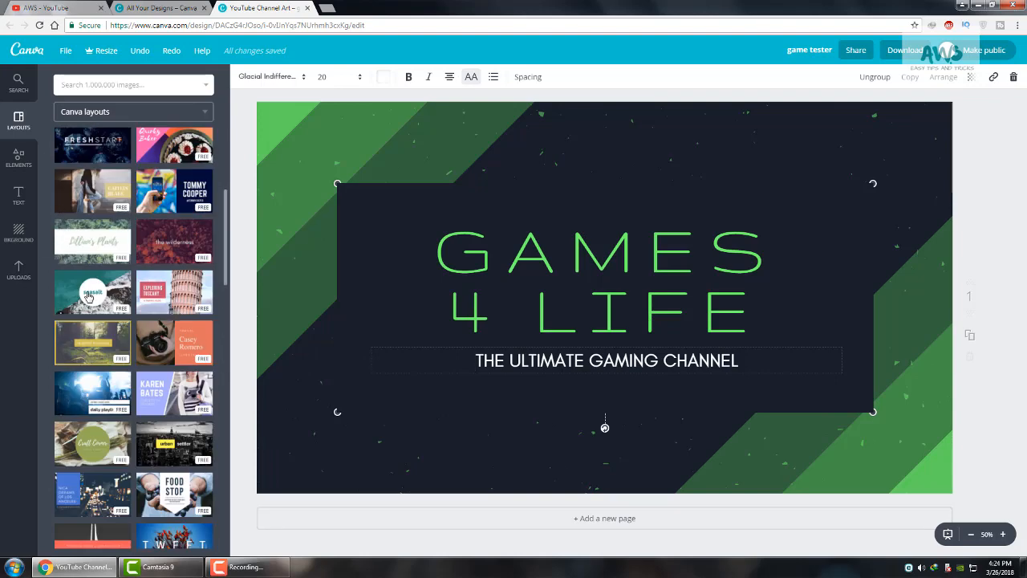
pyautogui.click(93, 295)
# Replace the "seasalt" text in the white circle with "AWS".
pyautogui.click(690, 295)
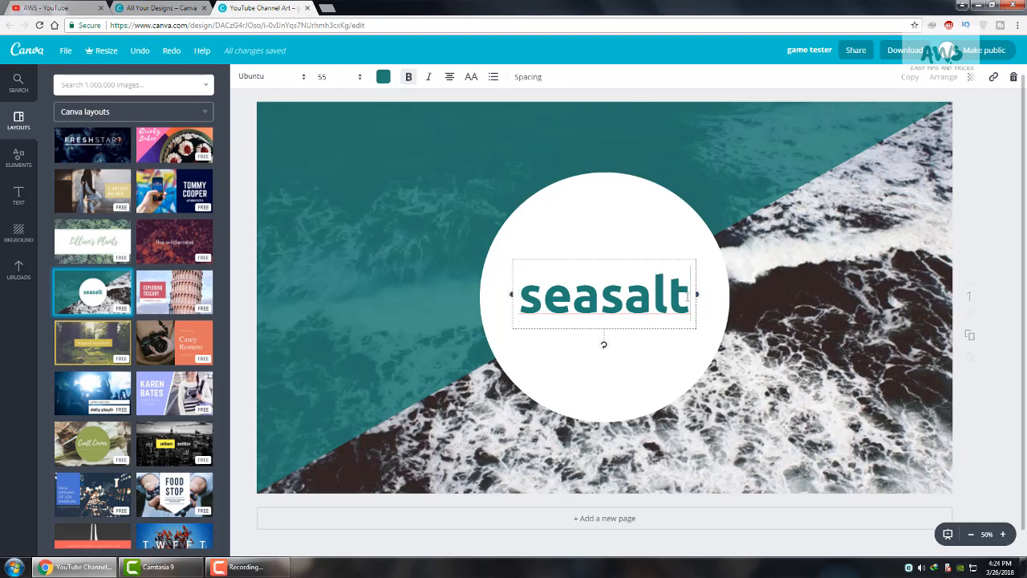
pyautogui.press('BackSpace')
pyautogui.press('BackSpace')
pyautogui.press('BackSpace')
pyautogui.press('BackSpace')
pyautogui.press('BackSpace')
pyautogui.press('BackSpace')
pyautogui.press('BackSpace')
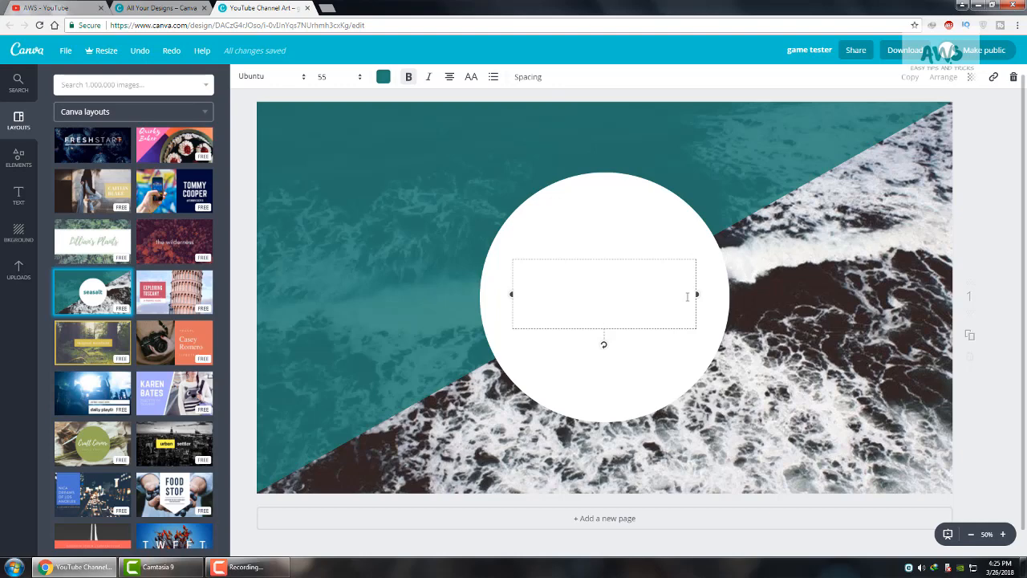
pyautogui.write('AWS')
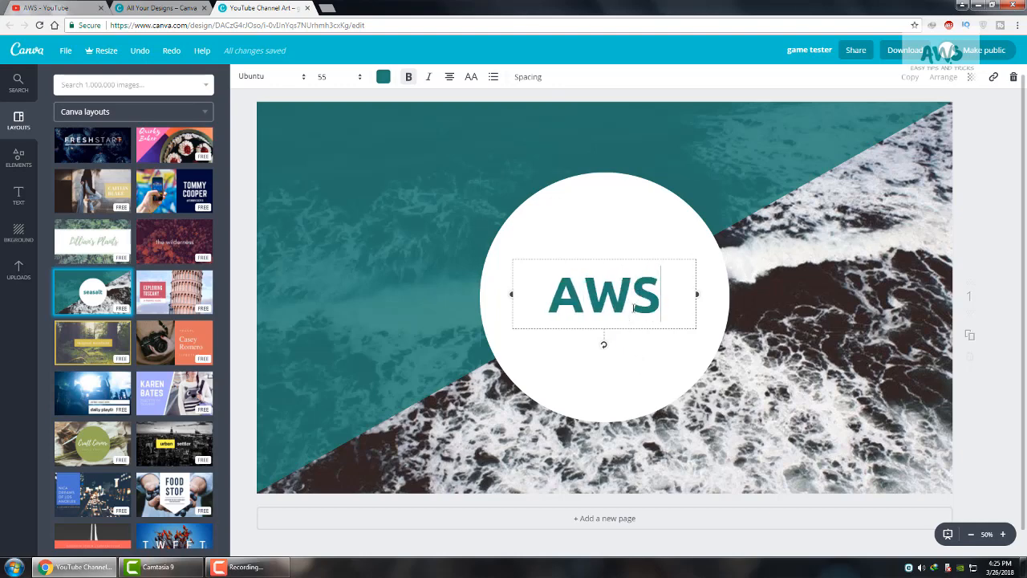
# Try the Ultra and UnifrakturMaguntia fonts on the "AWS" text.
pyautogui.click(281, 78)
pyautogui.click(264, 294)
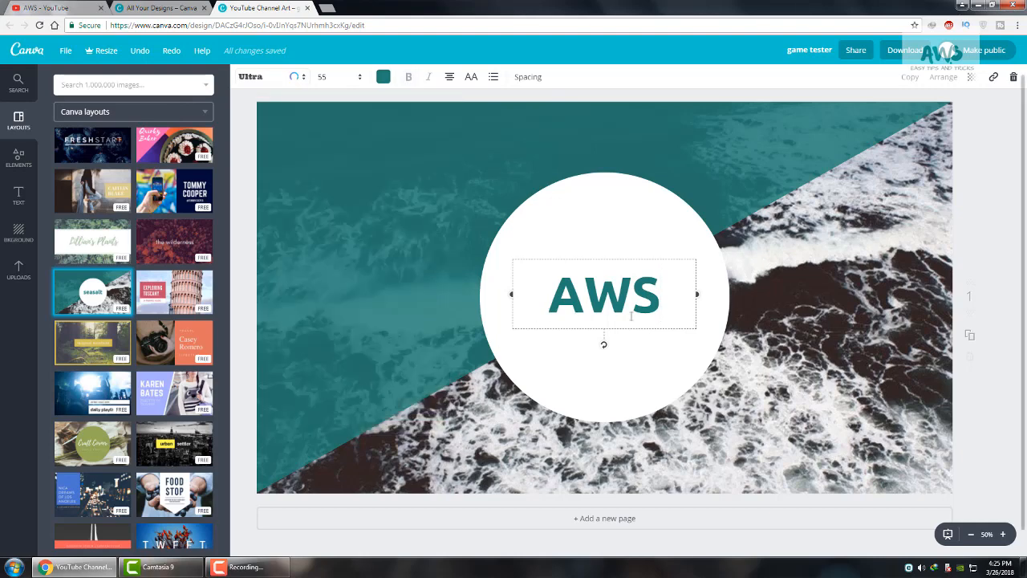
pyautogui.click(258, 75)
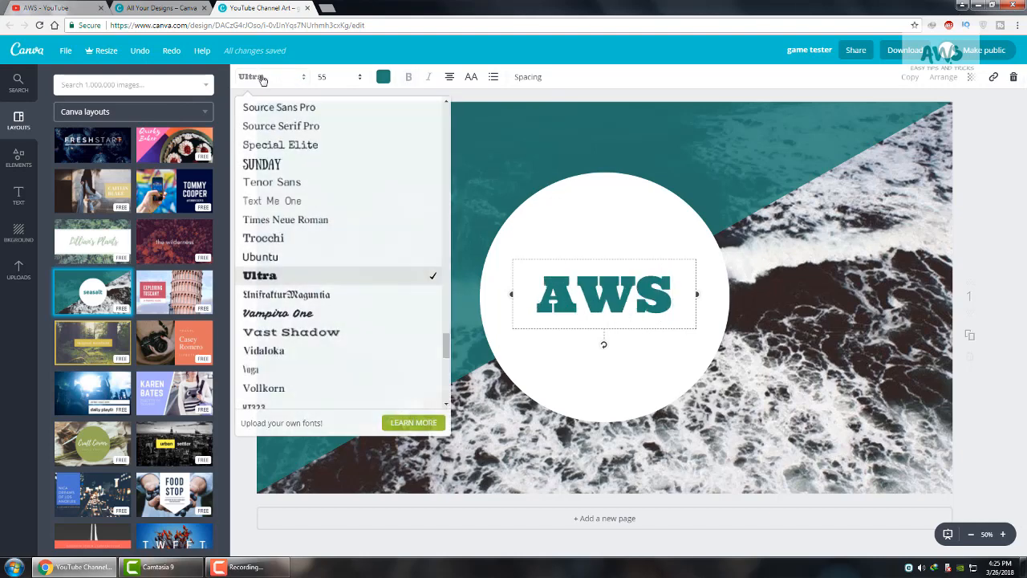
pyautogui.click(320, 296)
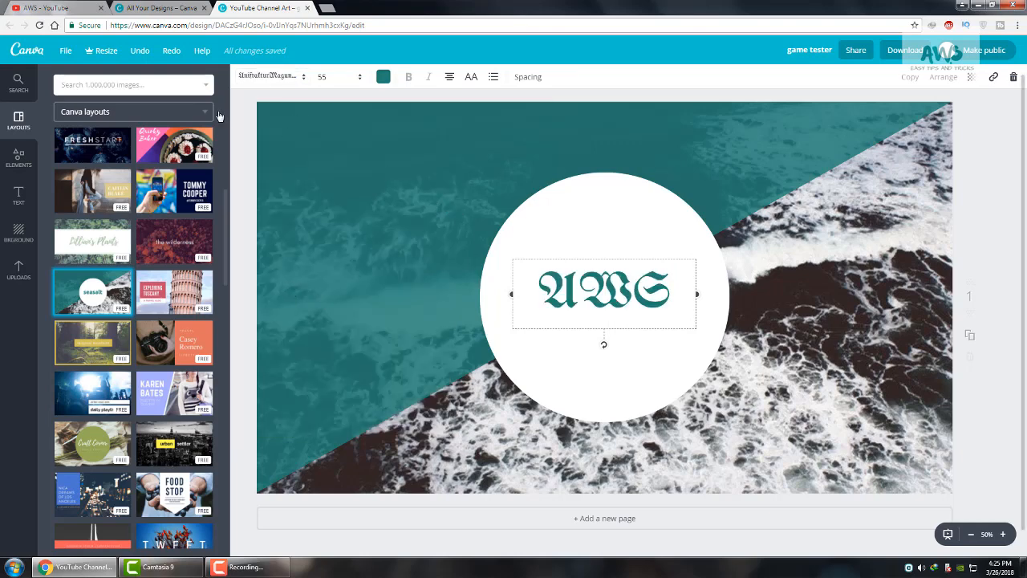
# Set the font of the "AWS" text to Waterlily and deselect the text.
pyautogui.click(282, 79)
pyautogui.scroll(1, 316, 355)
pyautogui.scroll(-3, 316, 356)
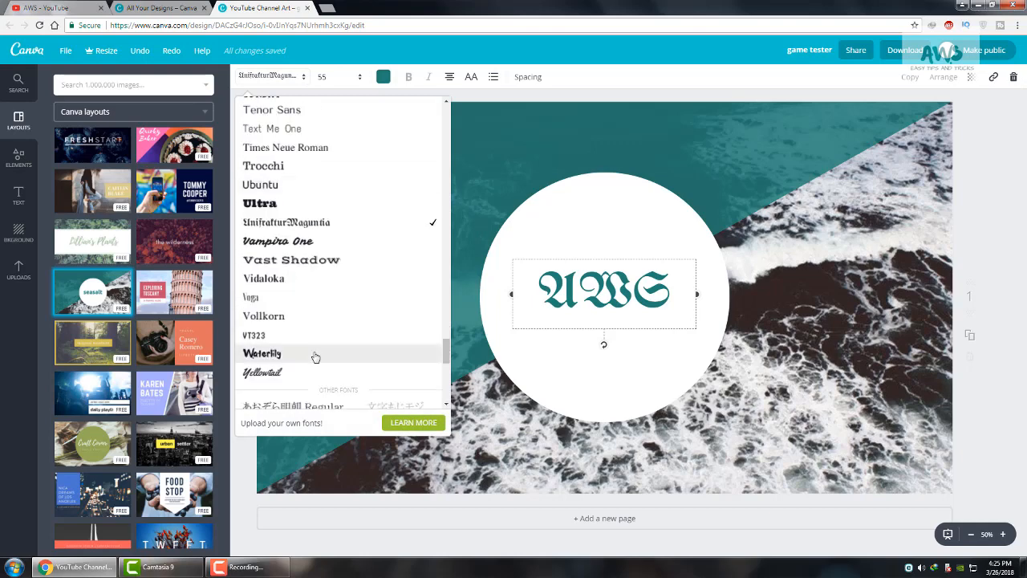
pyautogui.click(273, 249)
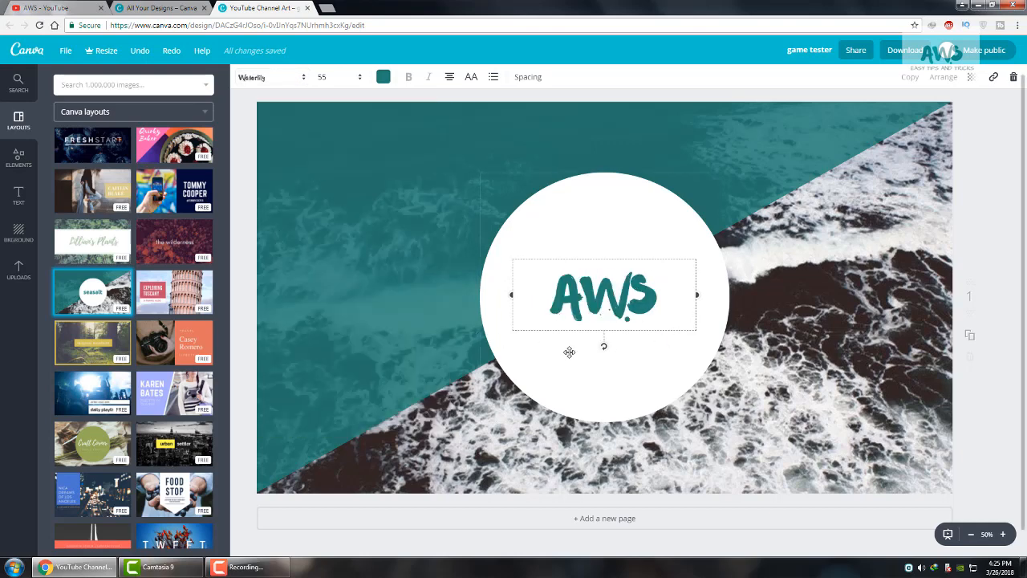
pyautogui.click(580, 385)
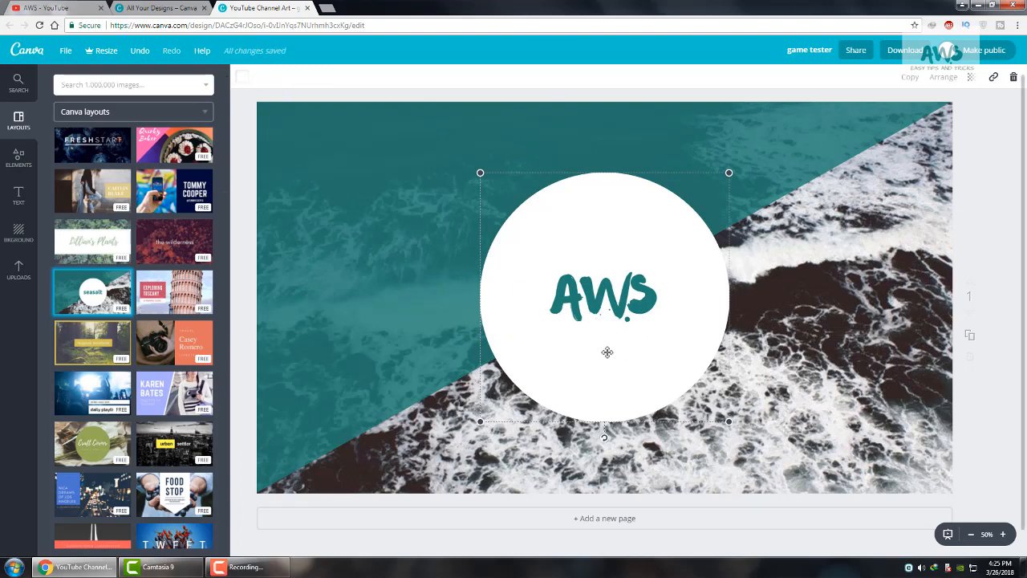
pyautogui.click(417, 394)
# Add a body text line reading "SIMPLE TIPS AND TRCIKS" and place it directly below the "AWS" text.
pyautogui.click(19, 195)
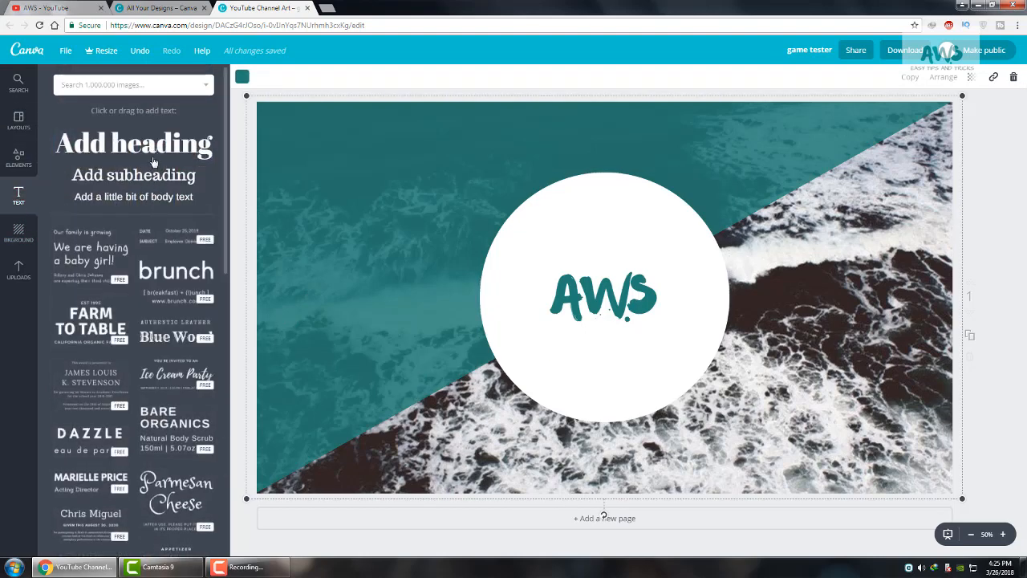
pyautogui.click(134, 199)
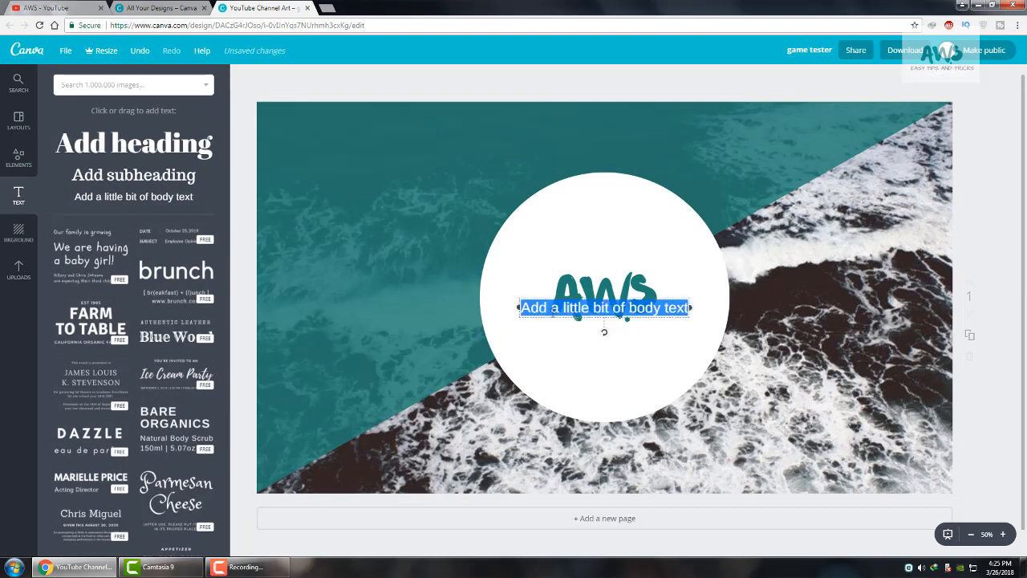
pyautogui.moveTo(553, 312); pyautogui.dragTo(563, 340)
pyautogui.click(626, 311)
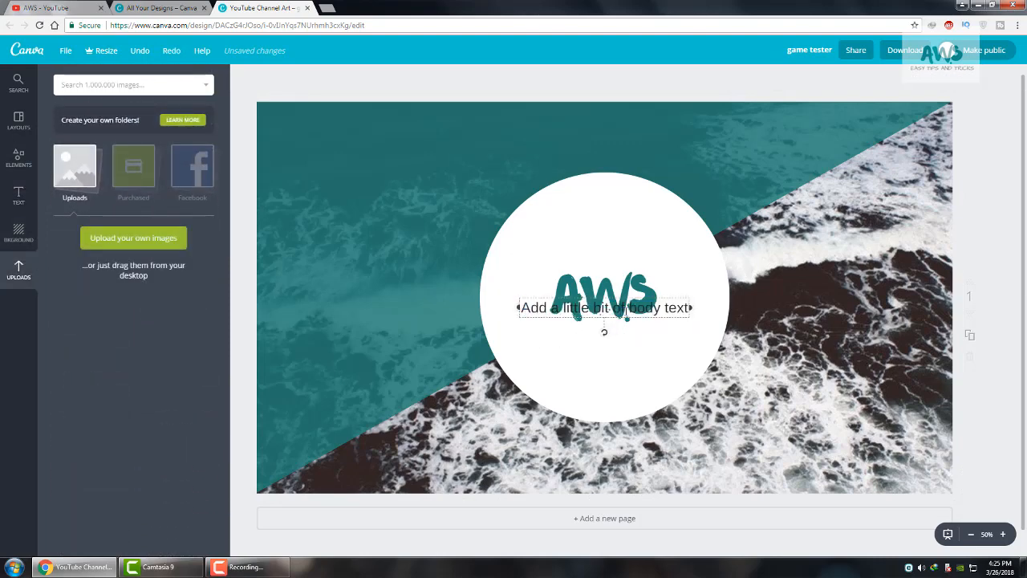
pyautogui.hotkey('ctrl', 'a')
pyautogui.press('BackSpace')
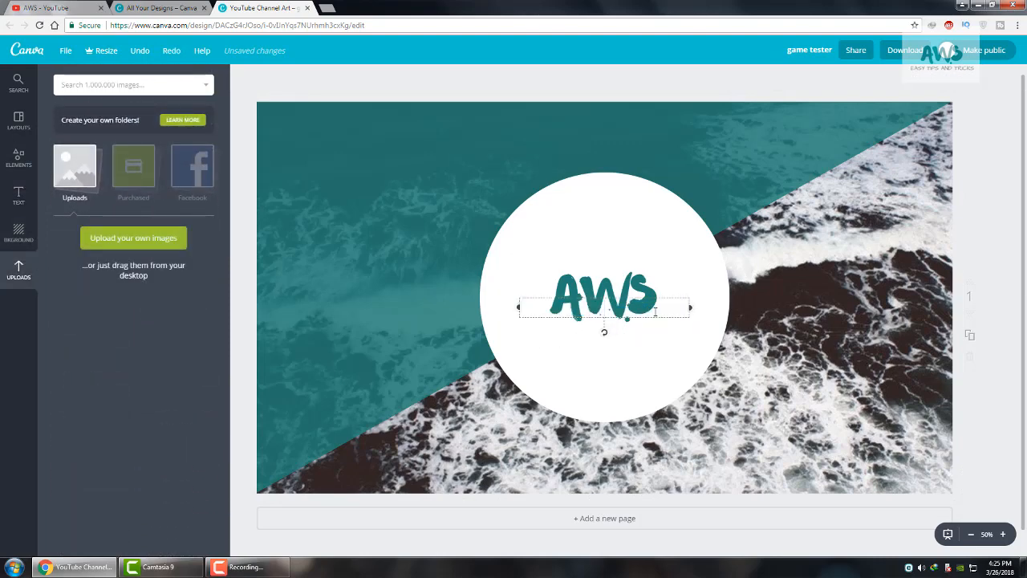
pyautogui.write('SIMPLE')
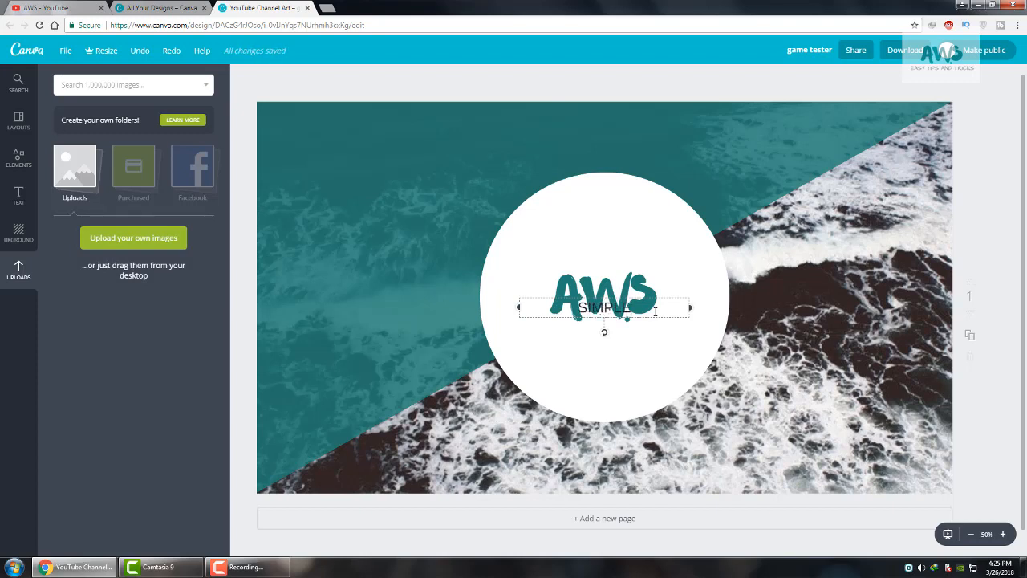
pyautogui.write(' TIPS AND TRIKS')
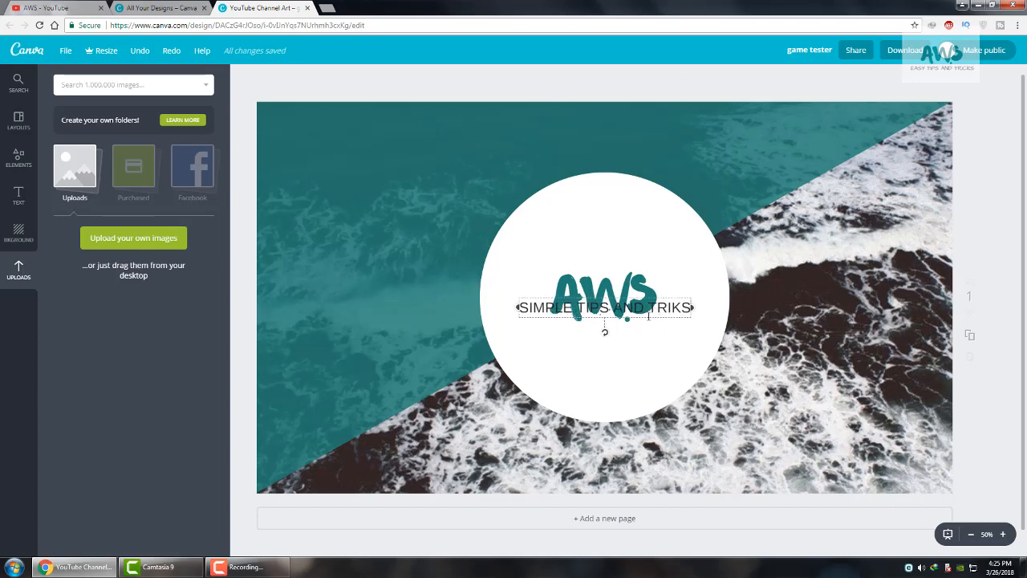
pyautogui.write('C')
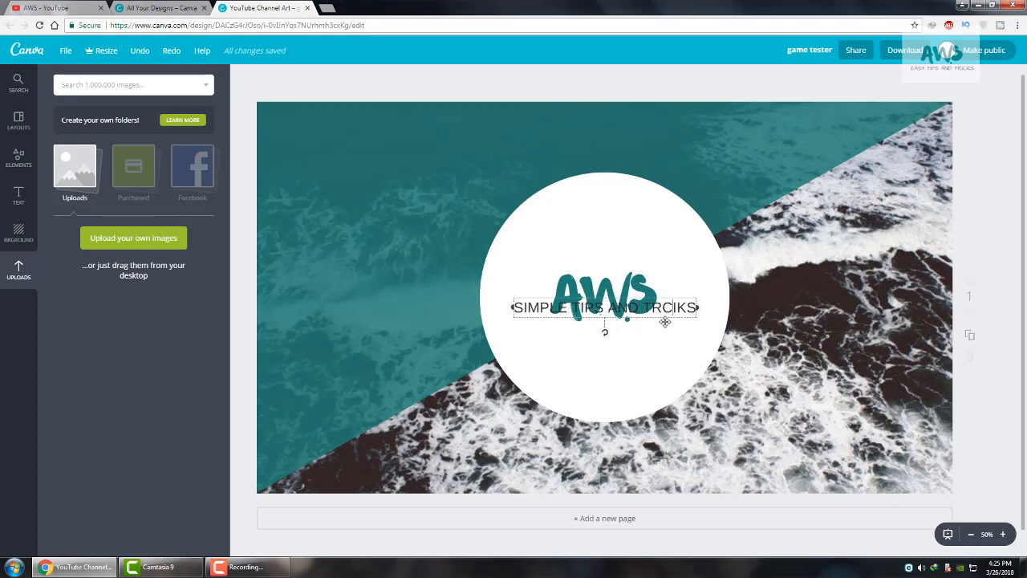
pyautogui.moveTo(656, 318); pyautogui.dragTo(638, 350)
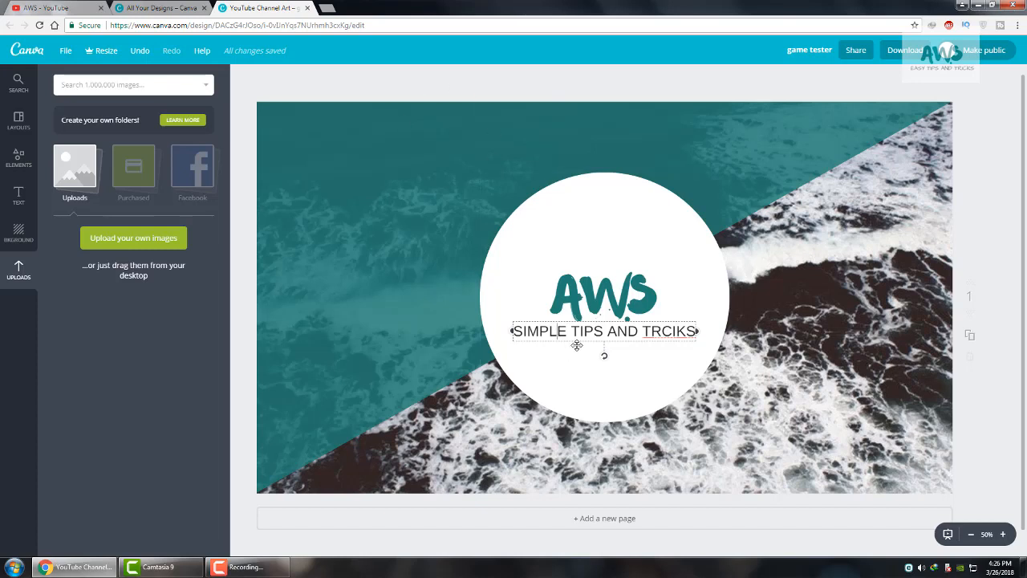
# Remove the word "SIMPLE" and the space after it from the tagline below "AWS".
pyautogui.press('Right')
pyautogui.press('BackSpace')
pyautogui.press('BackSpace')
pyautogui.press('BackSpace')
pyautogui.press('BackSpace')
pyautogui.press('BackSpace')
pyautogui.press('BackSpace')
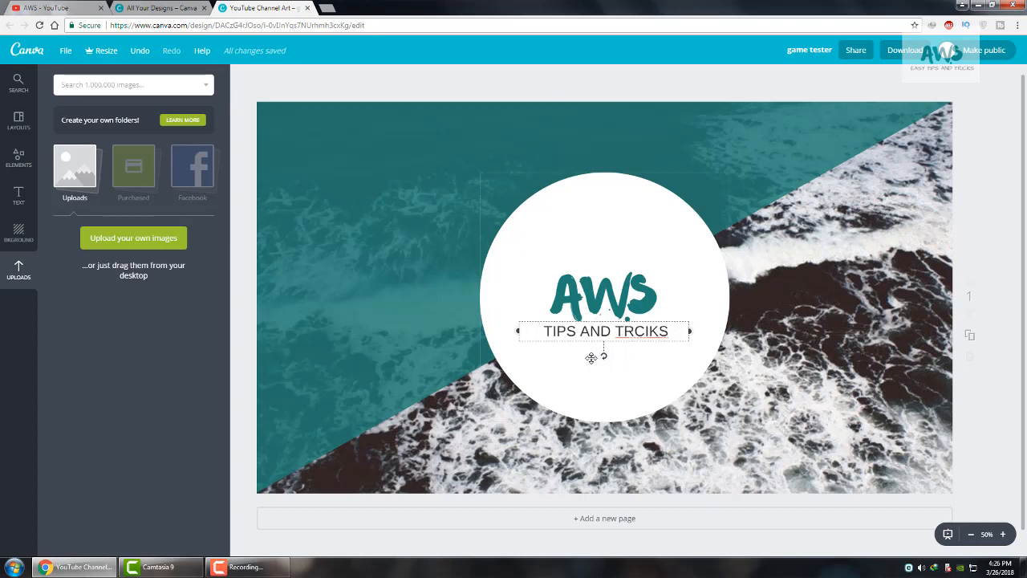
pyautogui.press('BackSpace')
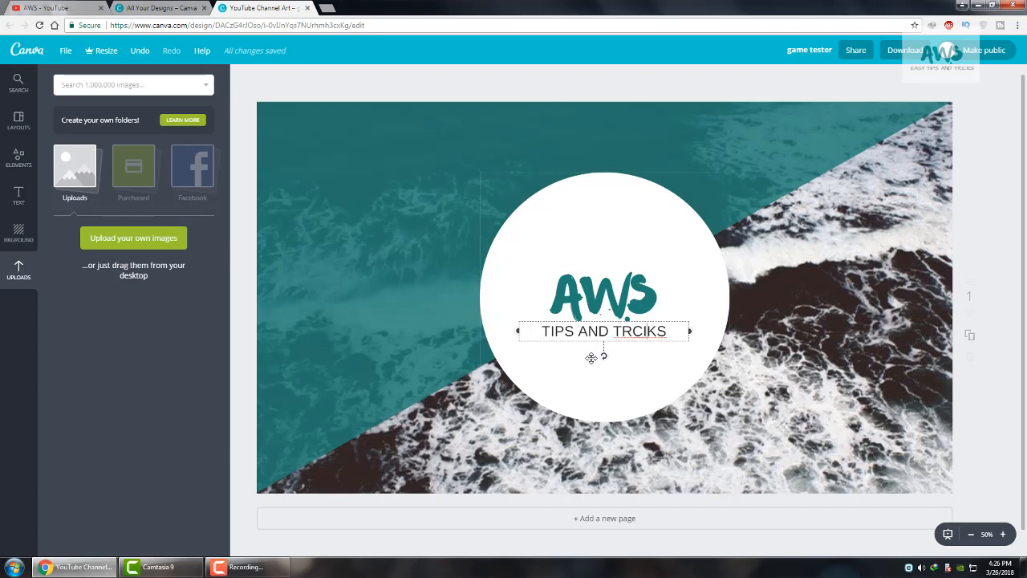
# Correct the tagline's last word so that it reads "TIPS AND TRICKS".
pyautogui.press('BackSpace')
pyautogui.press('BackSpace')
pyautogui.press('BackSpace')
pyautogui.press('BackSpace')
pyautogui.press('BackSpace')
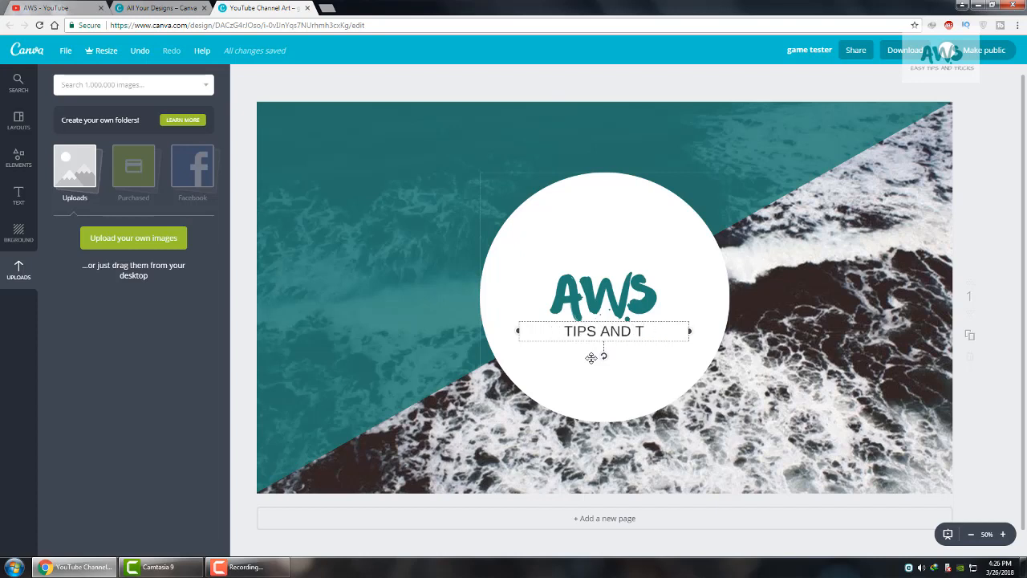
pyautogui.write('RICK')
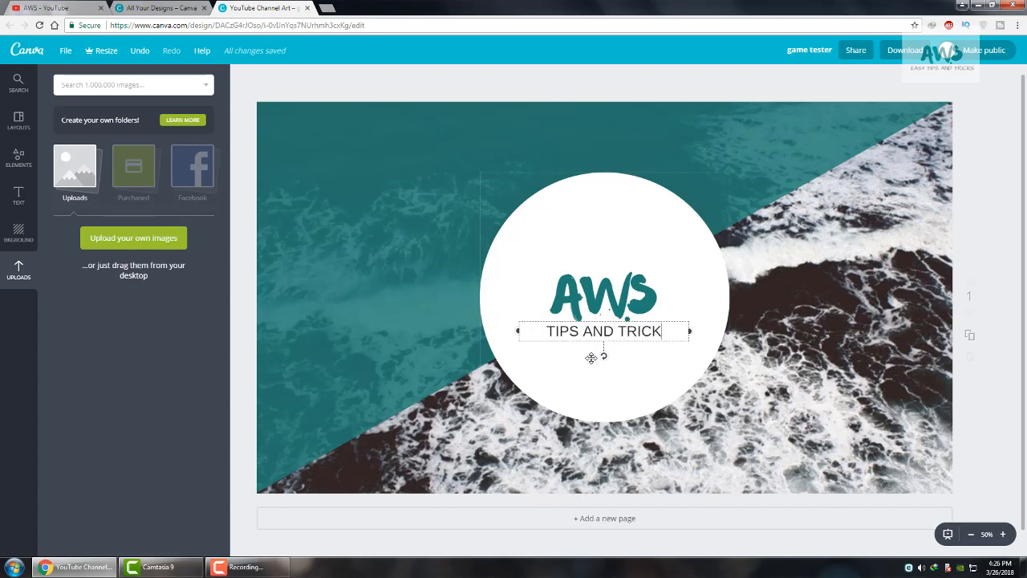
pyautogui.write('S')
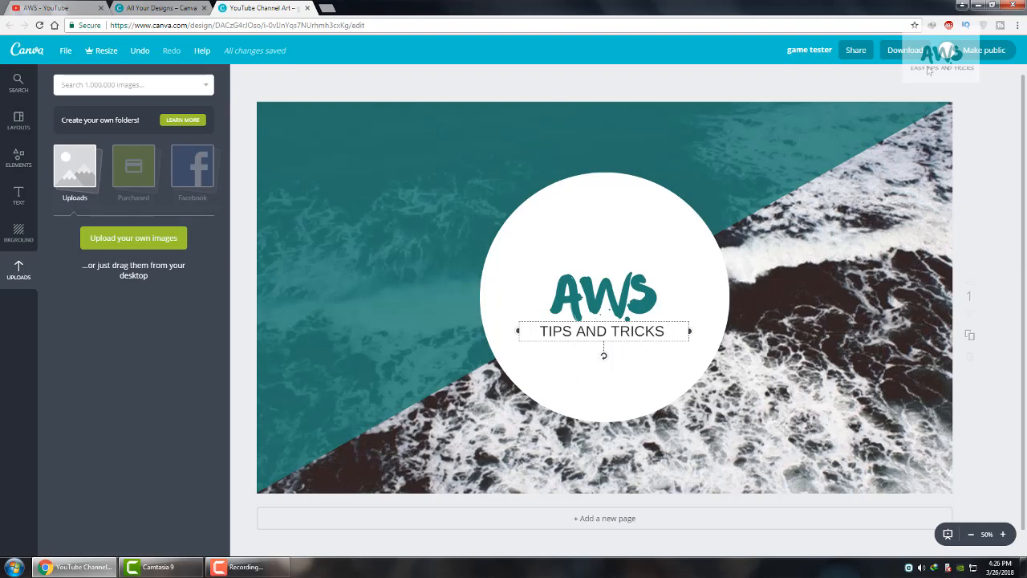
# View the file type options for downloading the design and close them without downloading.
pyautogui.click(904, 51)
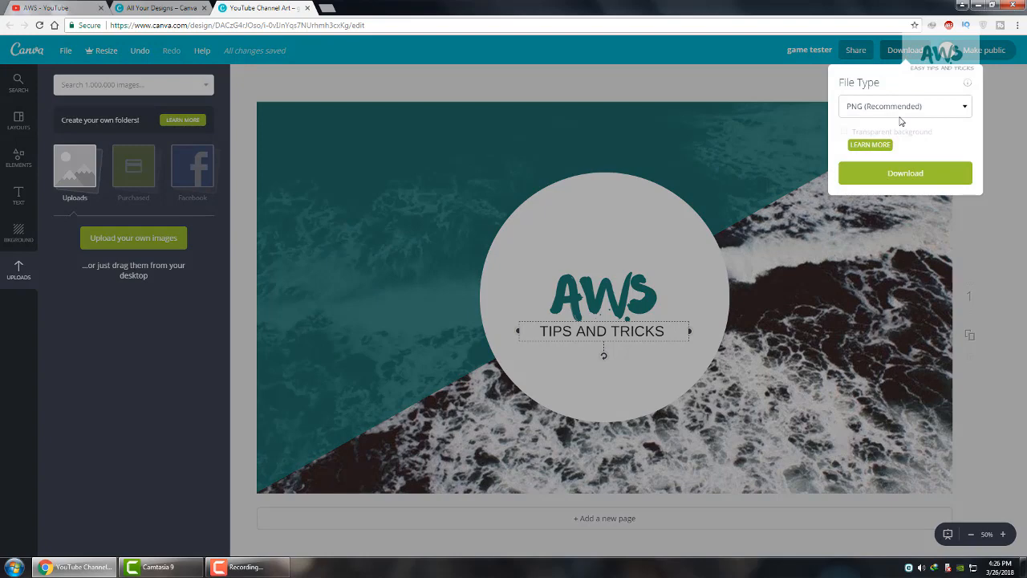
pyautogui.click(974, 232)
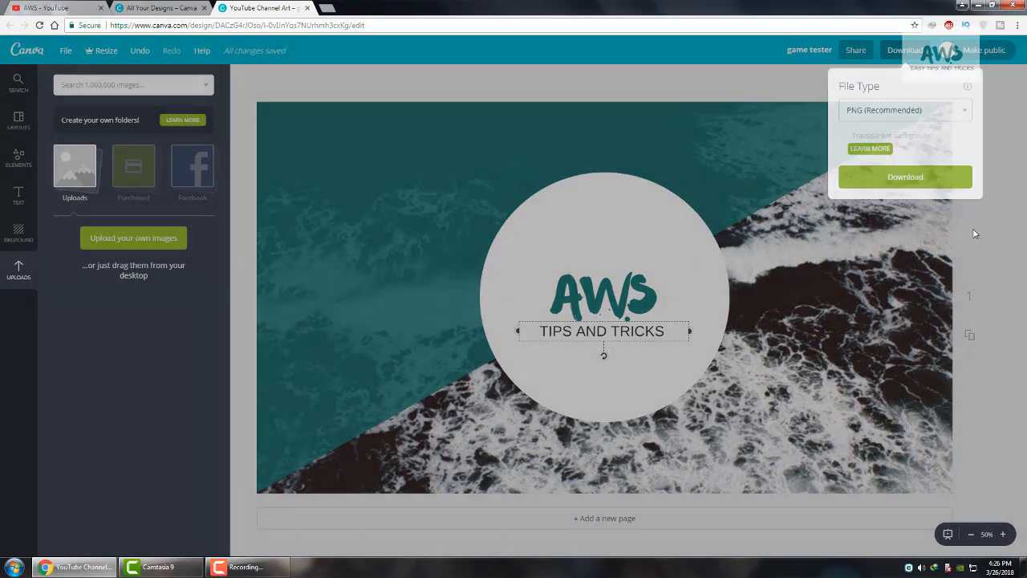
# Apply the blue hexagon pattern as the page background and look through the other background patterns.
pyautogui.click(19, 236)
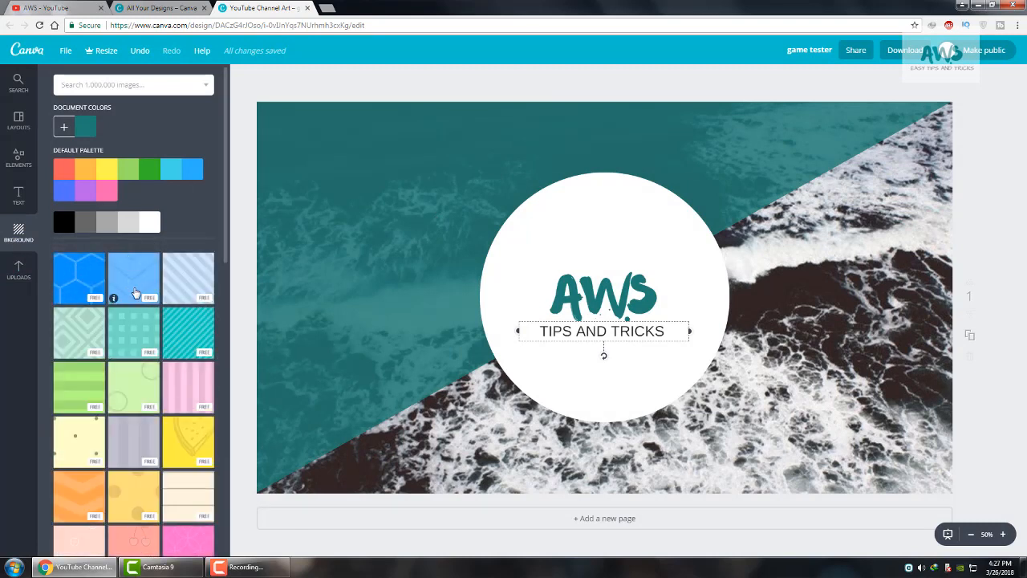
pyautogui.click(78, 290)
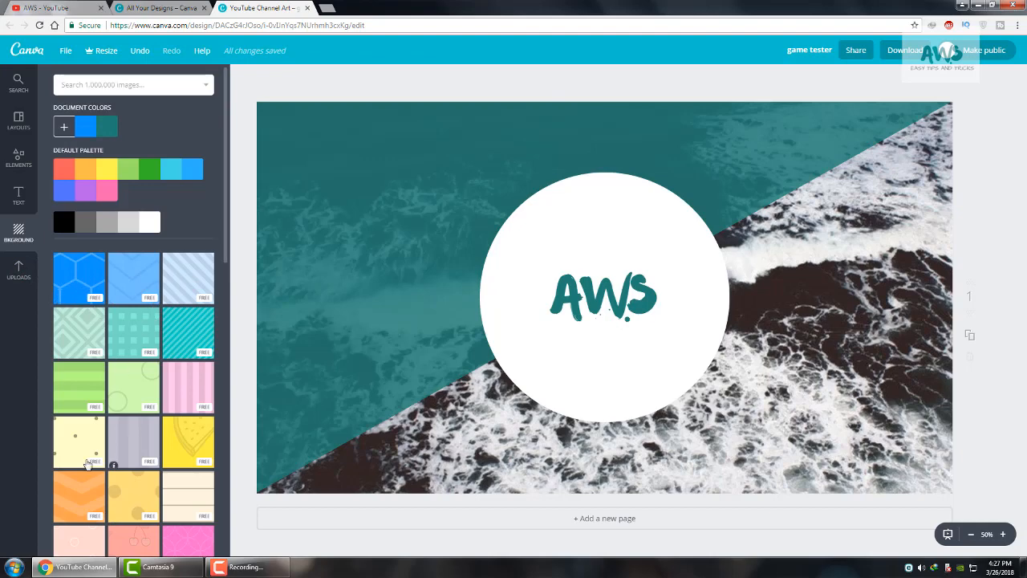
pyautogui.scroll(-2, 165, 499)
pyautogui.scroll(2, 165, 497)
# Open the collection of icons among the design elements.
pyautogui.click(21, 160)
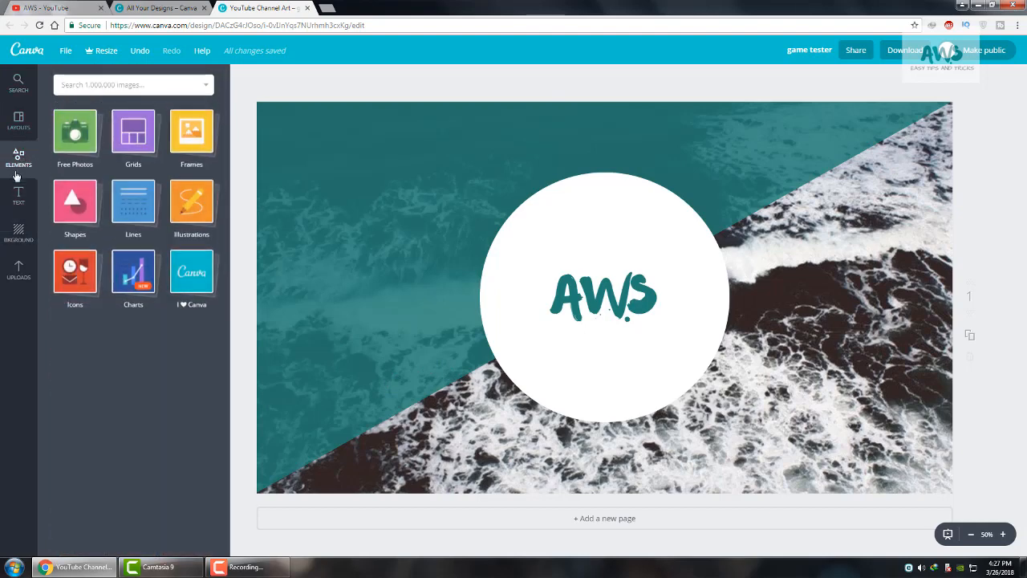
pyautogui.click(73, 294)
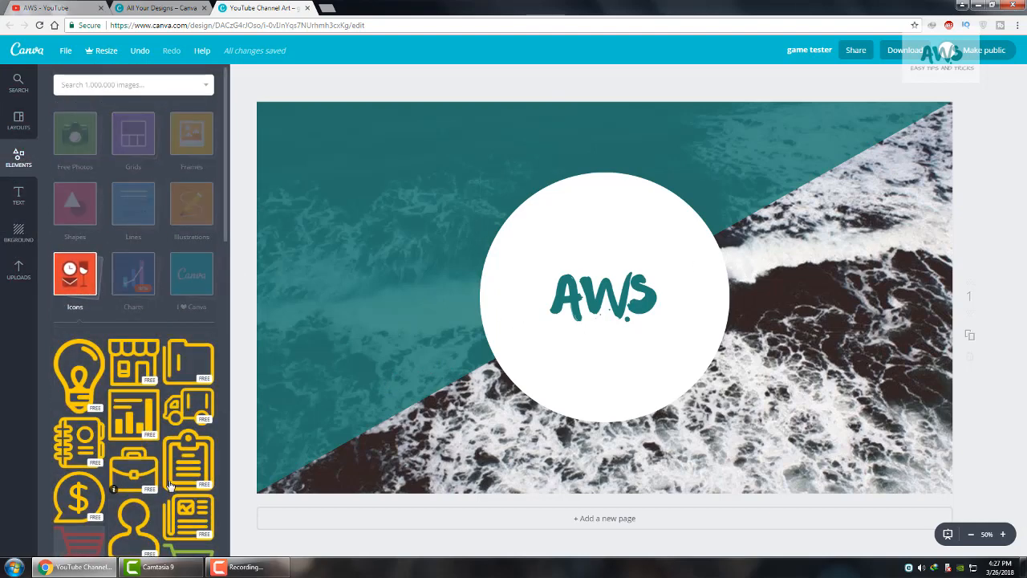
# Add the yellow light bulb icon, shrink it to about the height of the AWS text and place it just right of that text.
pyautogui.click(80, 365)
pyautogui.moveTo(546, 298); pyautogui.dragTo(709, 296)
pyautogui.moveTo(638, 109); pyautogui.dragTo(790, 328)
pyautogui.moveTo(826, 423); pyautogui.dragTo(849, 311)
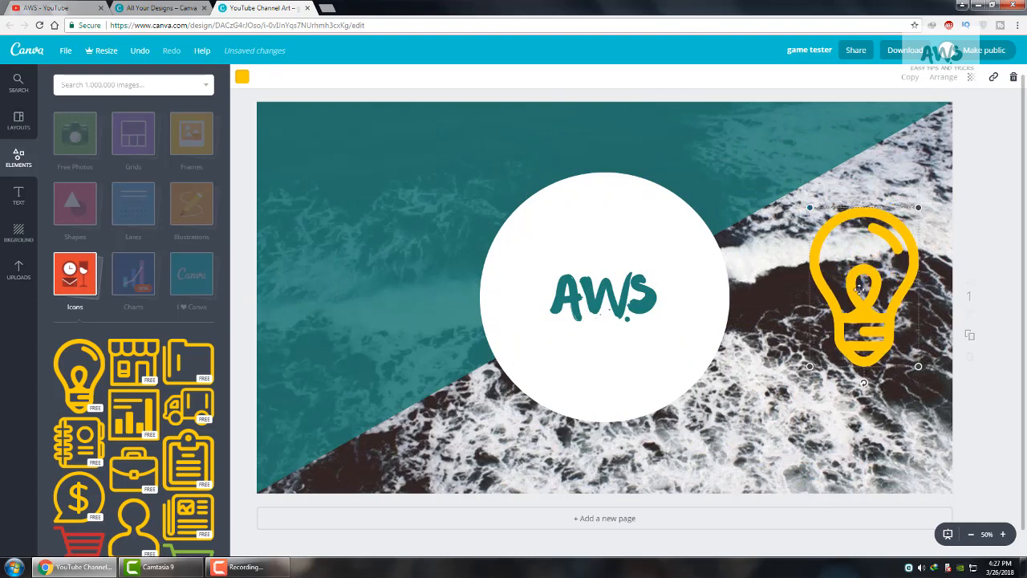
pyautogui.moveTo(813, 215); pyautogui.dragTo(659, 323)
pyautogui.moveTo(683, 286); pyautogui.dragTo(686, 294)
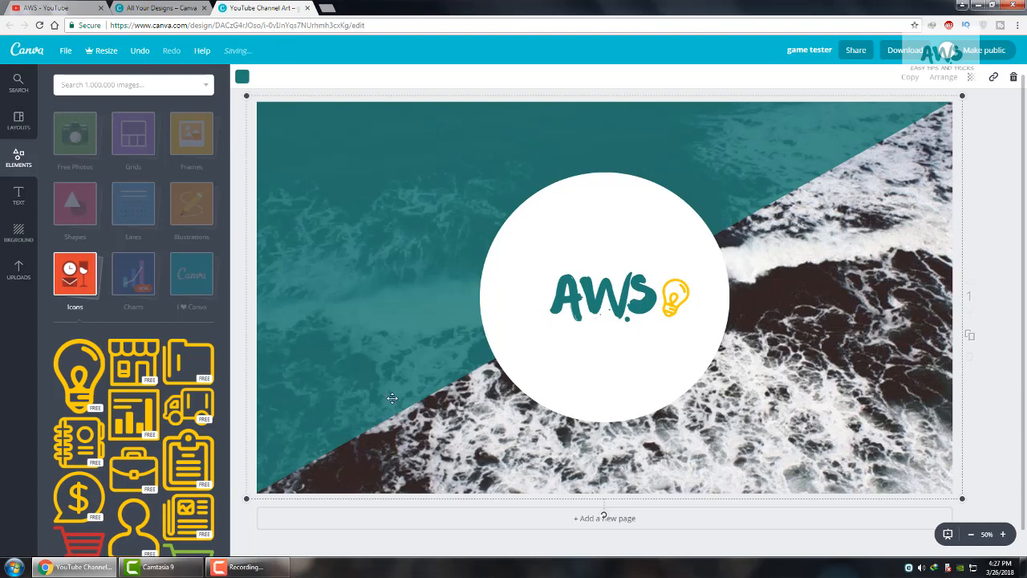
# Add the red shopping cart icon, shrink it to a small size and place it just left of the AWS text.
pyautogui.scroll(-3, 40, 415)
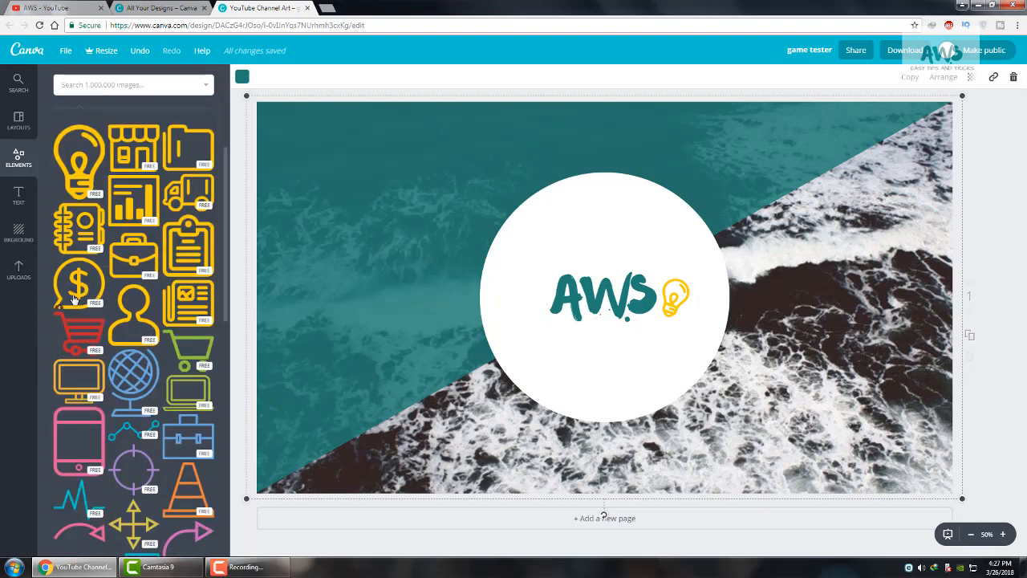
pyautogui.click(79, 337)
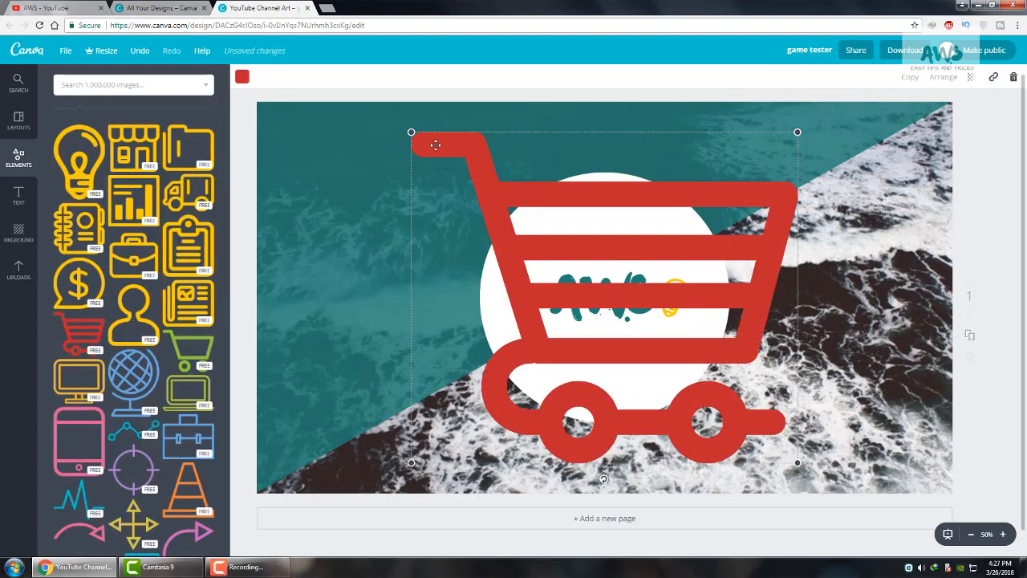
pyautogui.moveTo(412, 134); pyautogui.dragTo(522, 300)
pyautogui.click(759, 396)
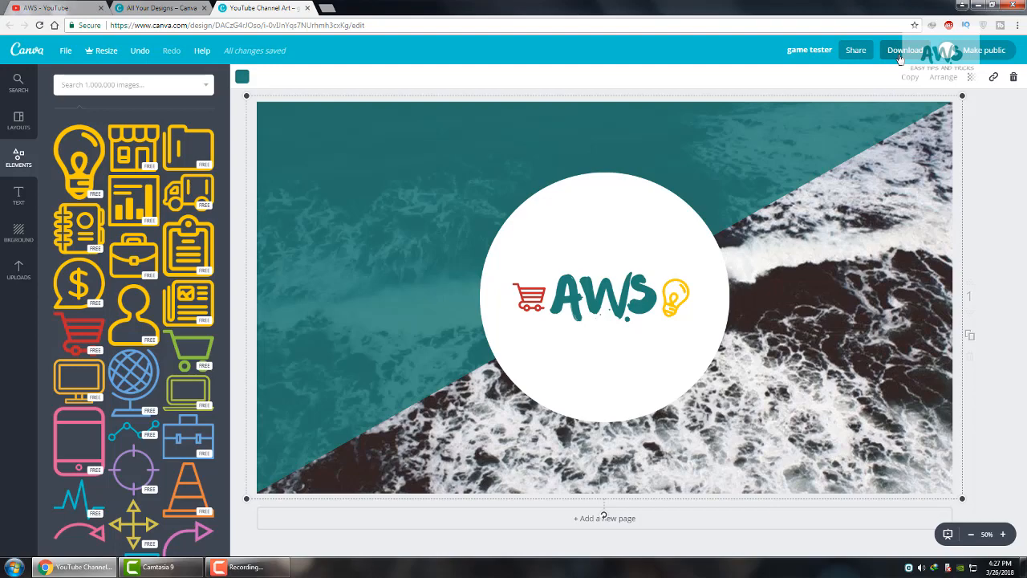
# View the design's download options without downloading, and open the channel art's edit options on the YouTube channel page.
pyautogui.click(901, 53)
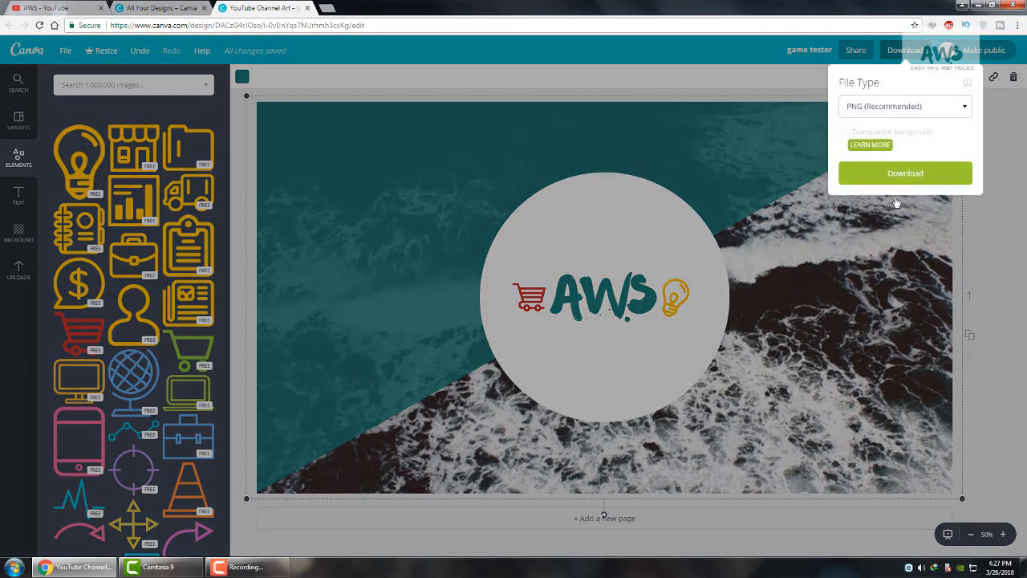
pyautogui.click(1023, 317)
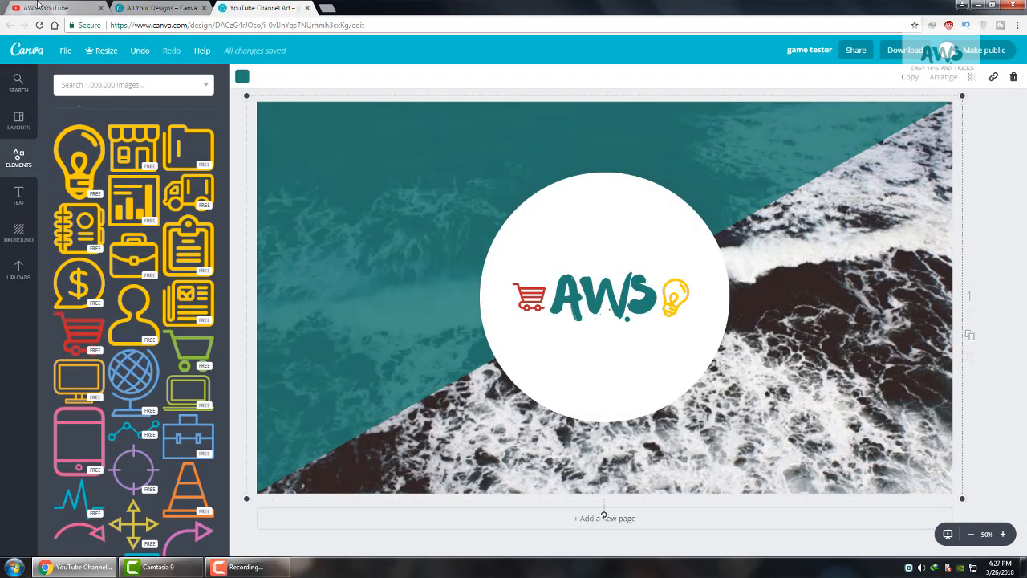
pyautogui.click(40, 8)
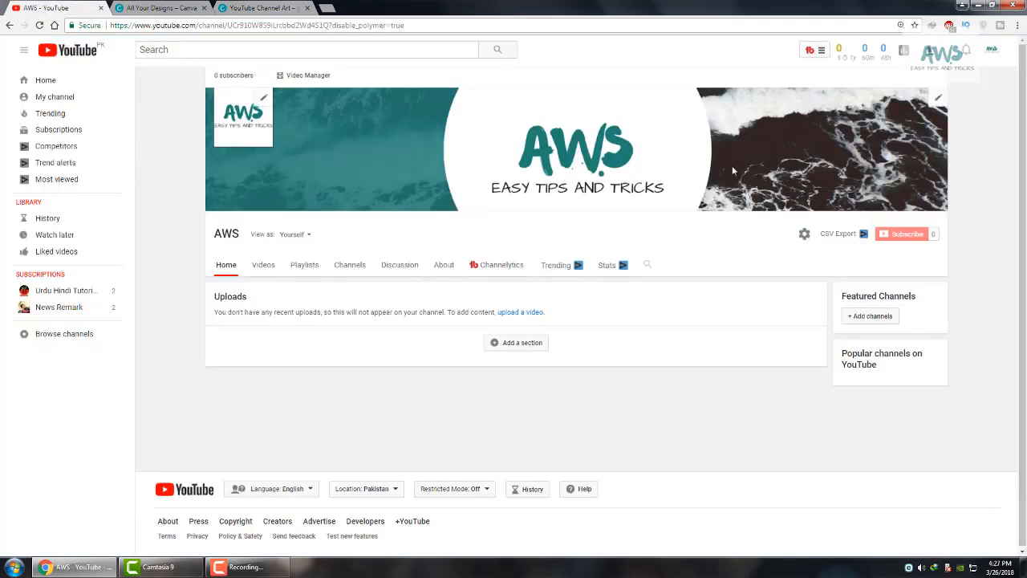
pyautogui.click(938, 99)
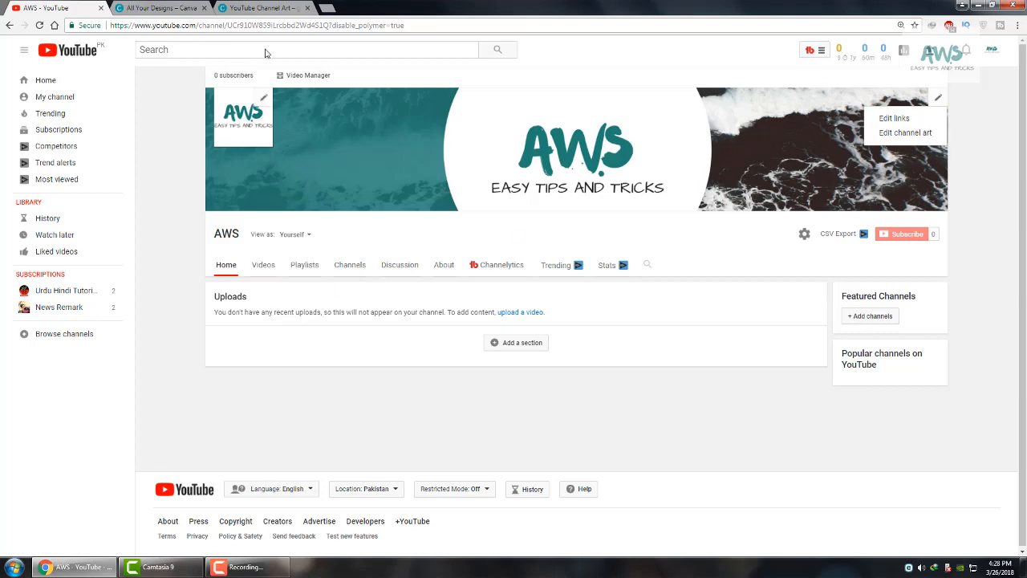
pyautogui.click(161, 7)
pyautogui.click(36, 7)
pyautogui.click(261, 8)
pyautogui.click(161, 7)
pyautogui.click(249, 8)
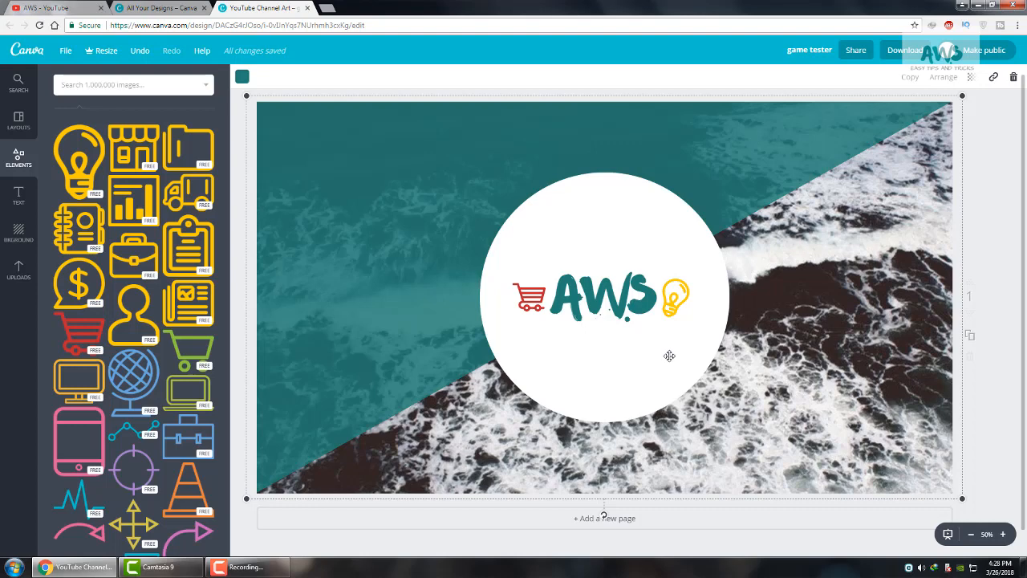
pyautogui.click(631, 309)
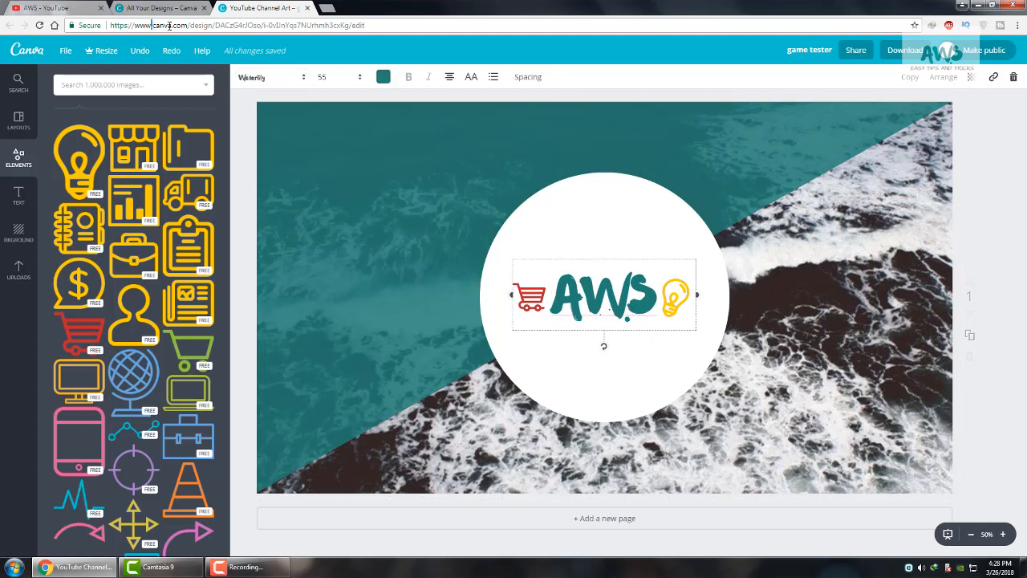
pyautogui.moveTo(365, 25); pyautogui.dragTo(104, 25)
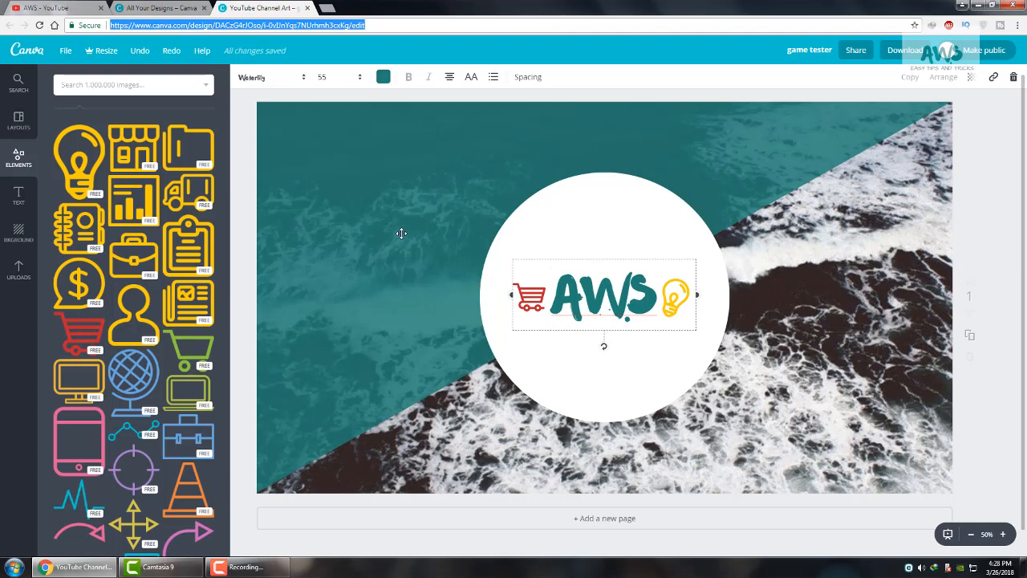
# Create a new blank YouTube Channel Art design from the Canva designs overview.
pyautogui.click(186, 7)
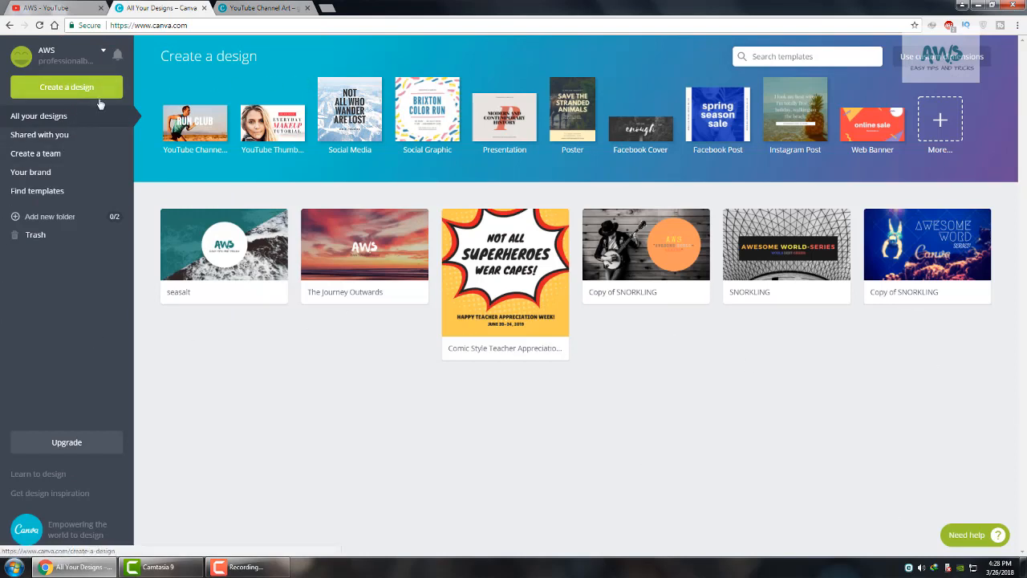
pyautogui.click(67, 86)
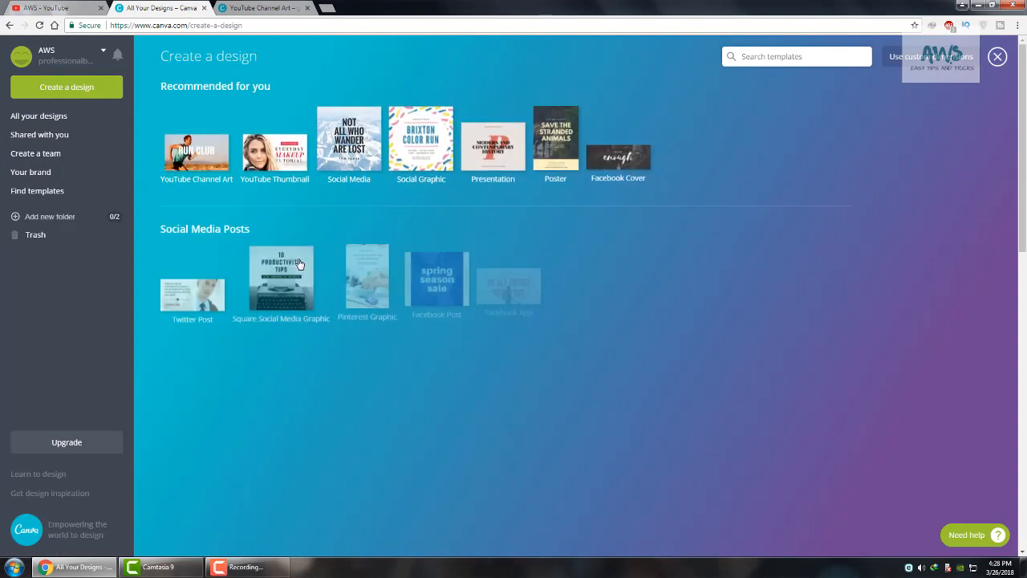
pyautogui.click(194, 158)
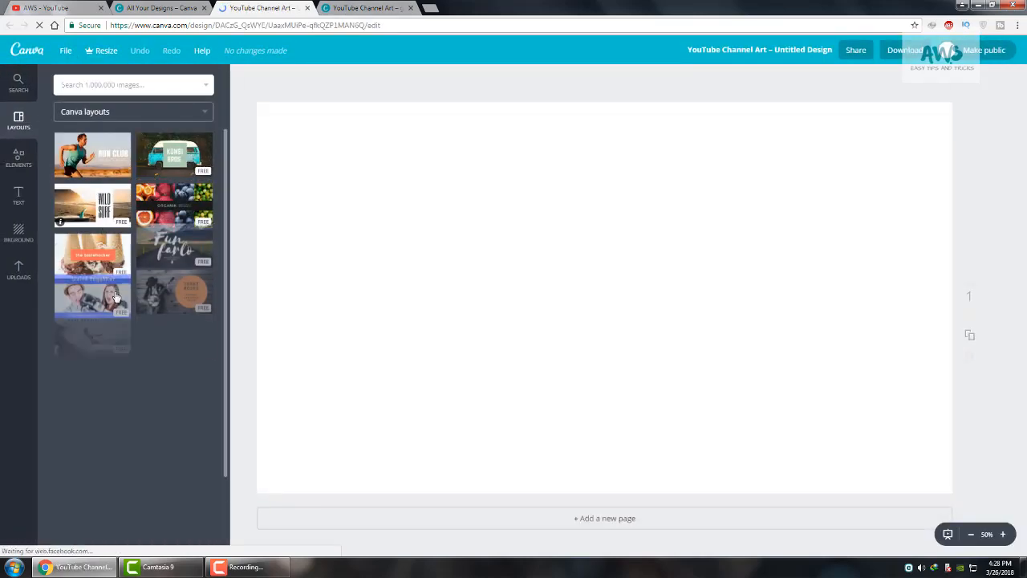
# Look through the ready-made channel art layouts and return to the YouTube channel page.
pyautogui.scroll(-3, 96, 281)
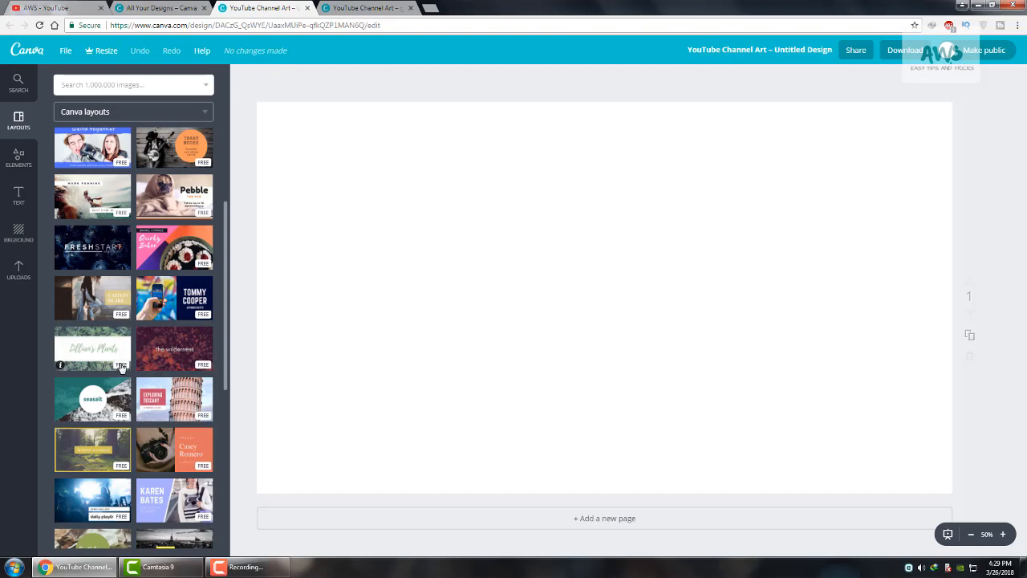
pyautogui.scroll(-2, 177, 423)
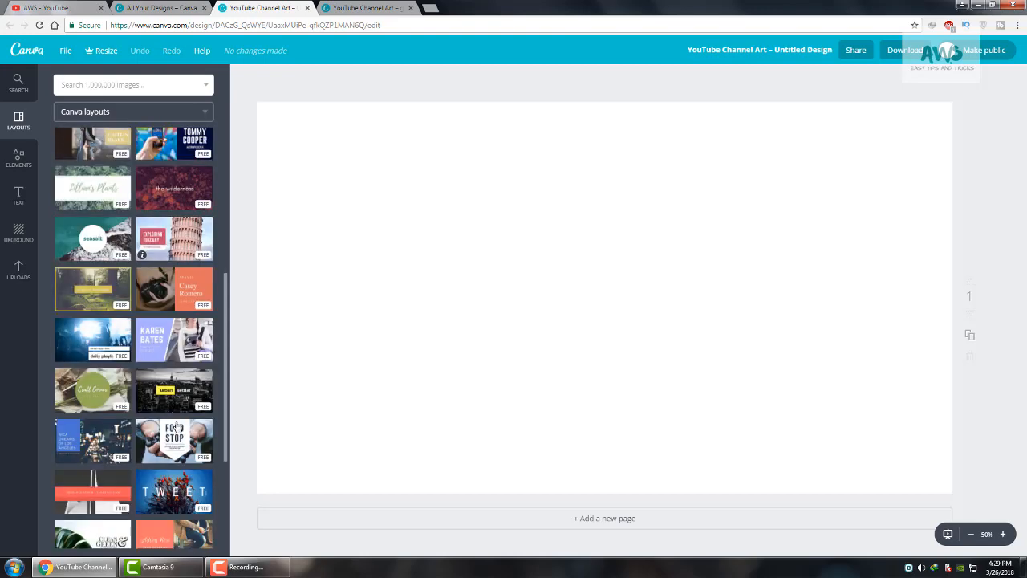
pyautogui.scroll(-1, 160, 505)
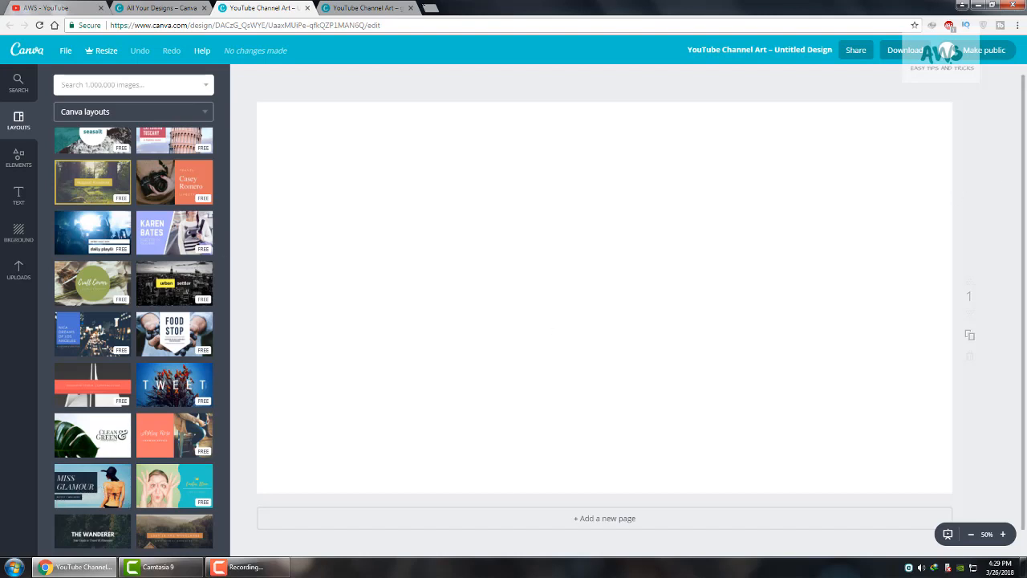
pyautogui.click(72, 8)
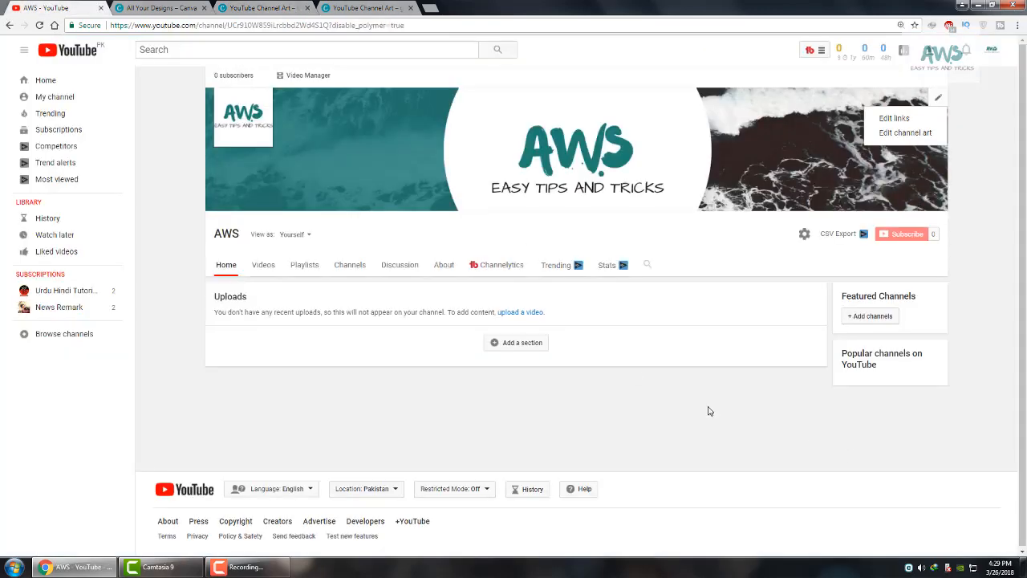